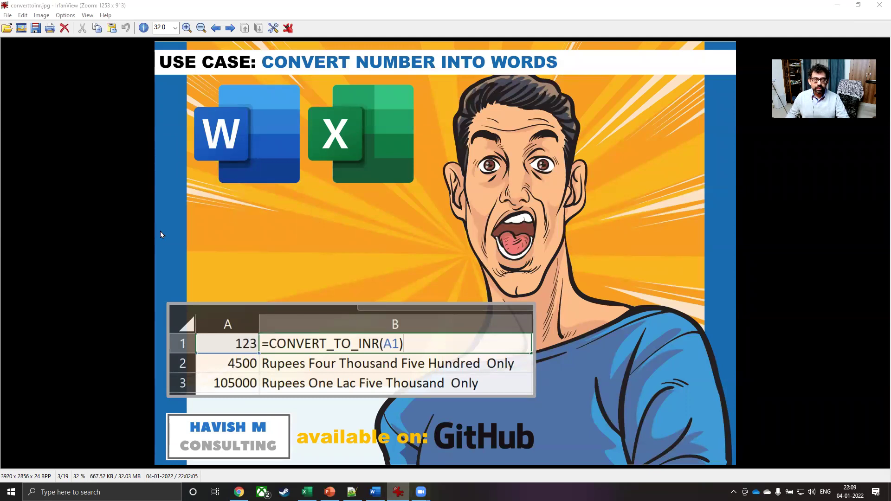
In Excel's Book1, enter 100 in B2 and 1500 in B3.
key(alt+Tab)
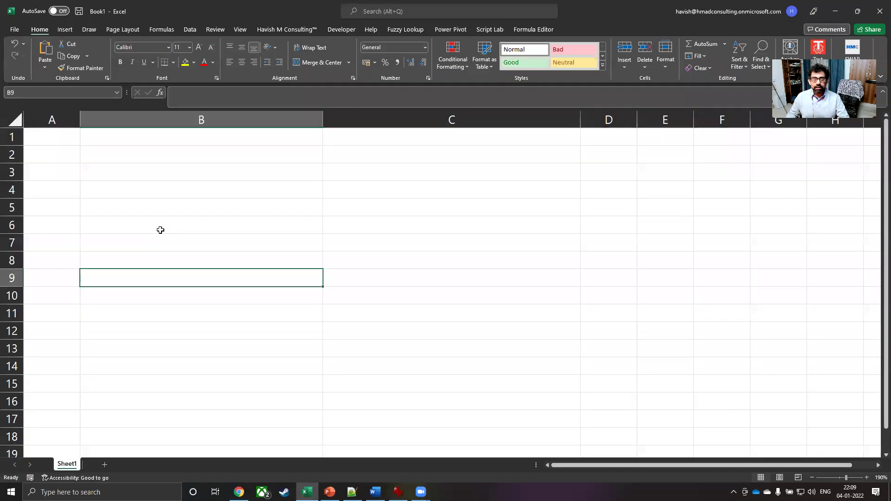
key(ctrl+Up)
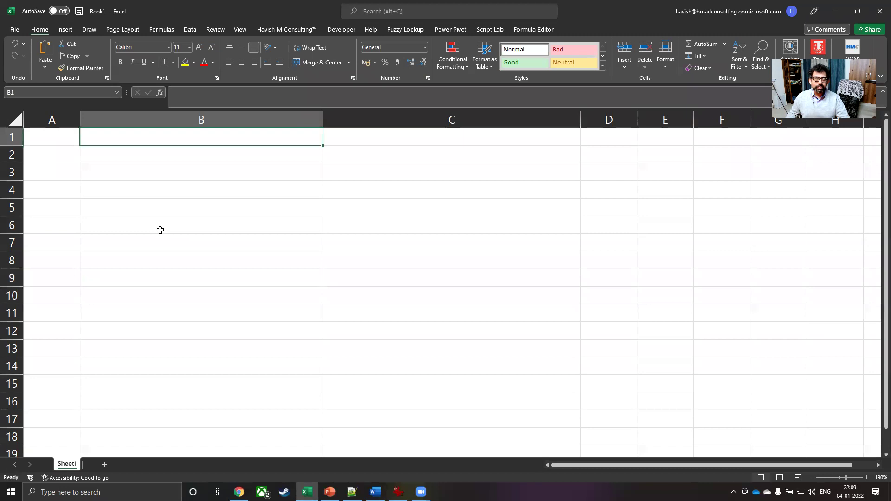
key(Down)
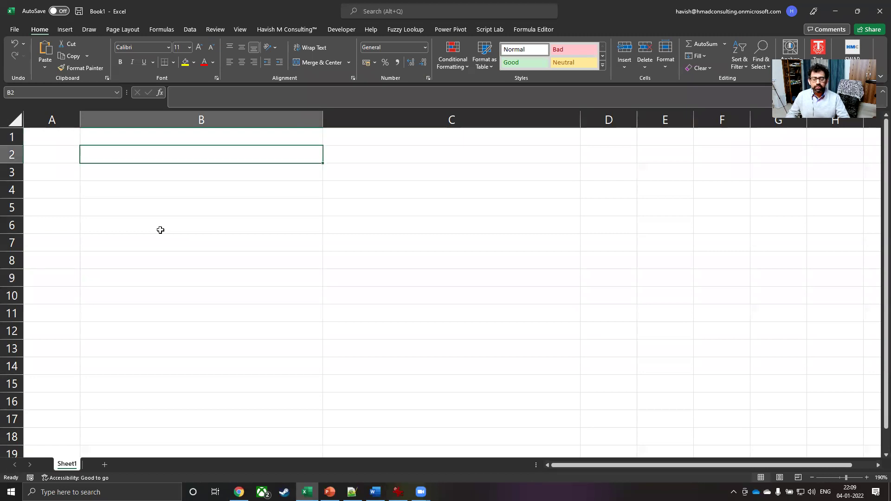
text(100)
key(Return)
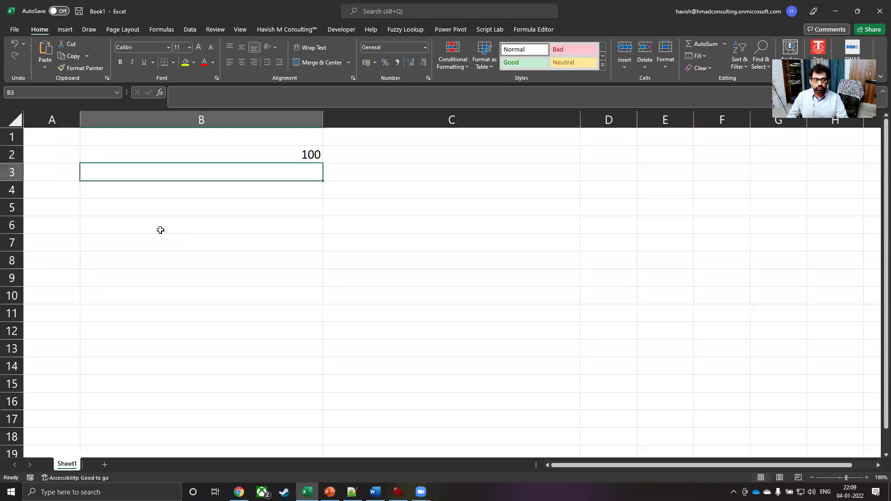
text(1500)
key(Return)
Enter 1550 in B4 and 100760 in B5.
text(1)
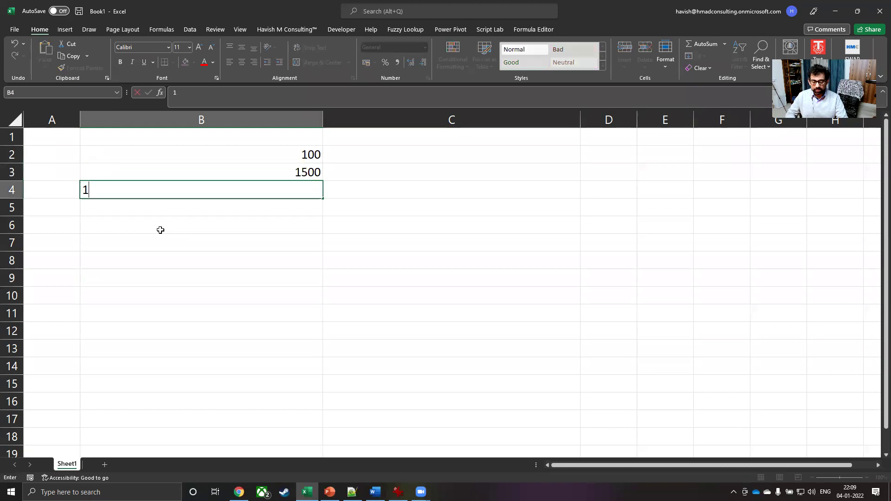
text(550)
key(Return)
text(10)
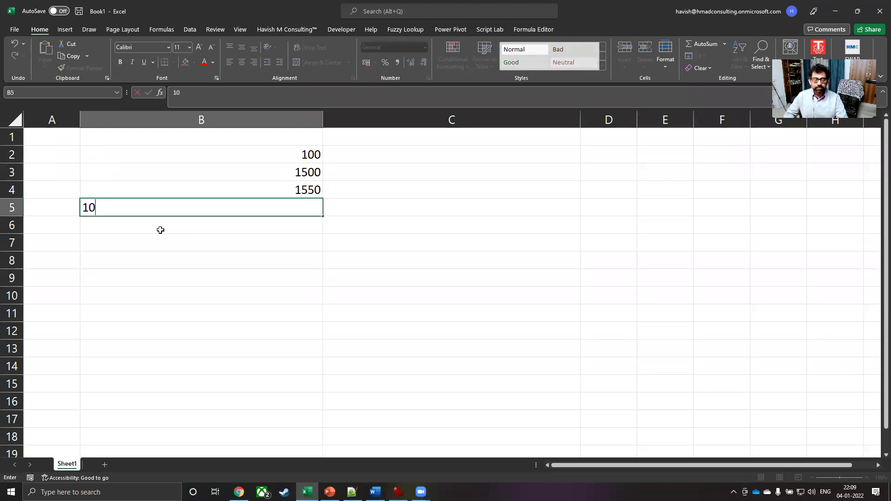
text(0760)
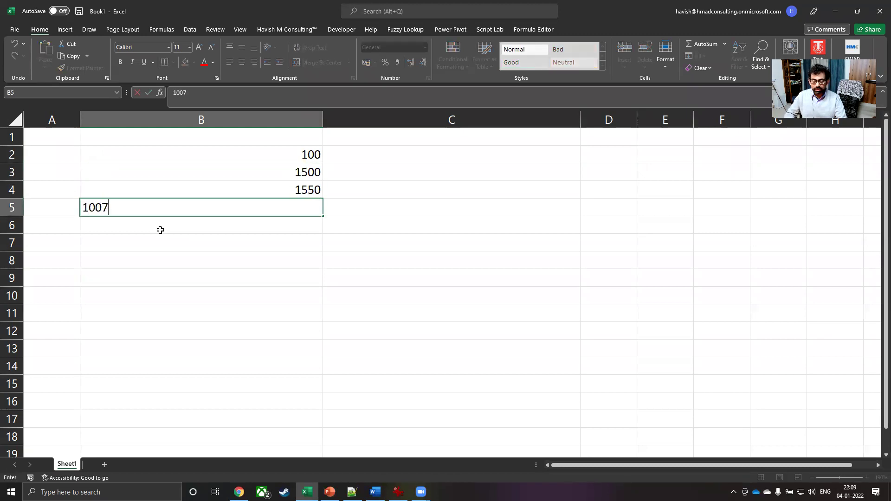
key(Tab)
key(Up)
key(Up)
key(Up)
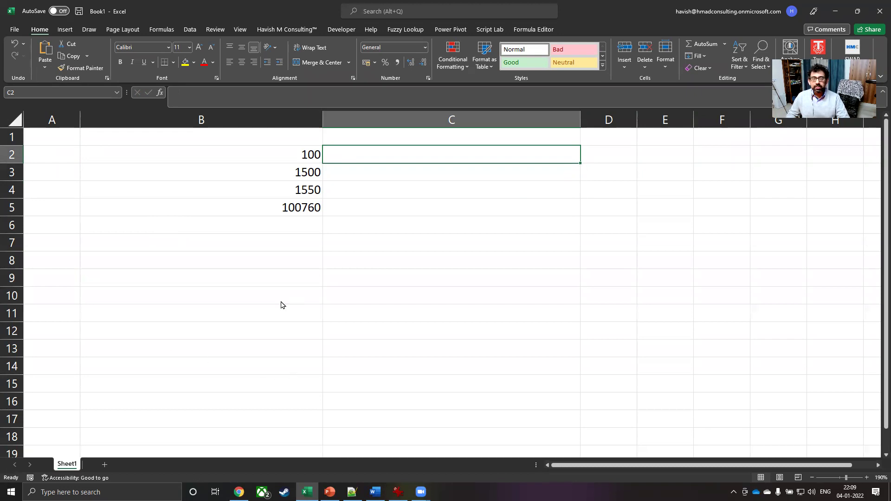
key(ctrl+2)
drag(412, 219, 351, 40)
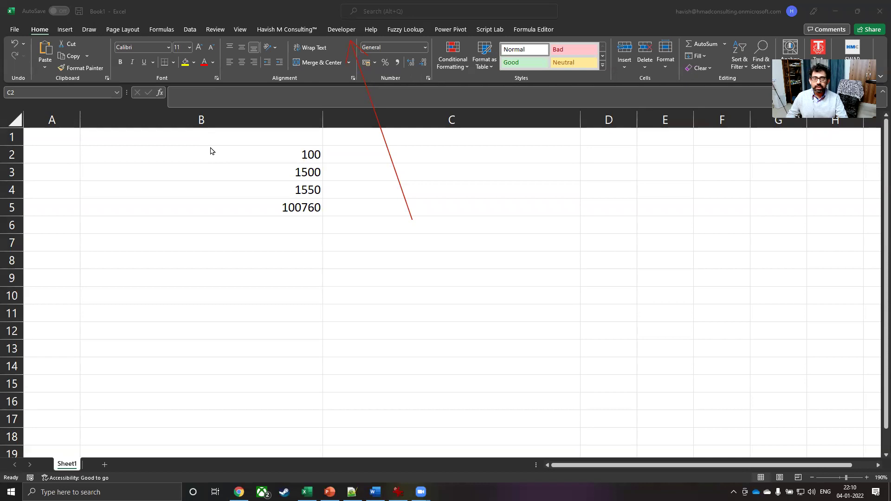
key(Escape)
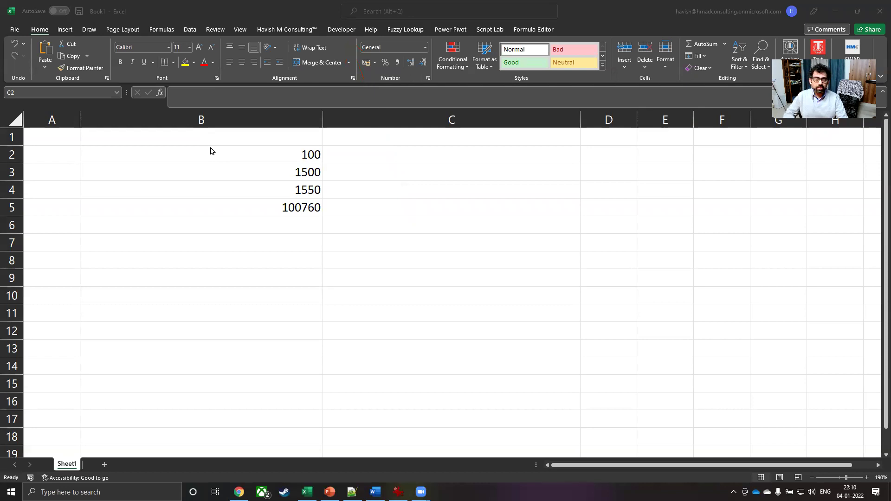
Confirm the Developer tab is checked under Excel Options > Customize Ribbon, then cancel.
key(Escape)
click(15, 29)
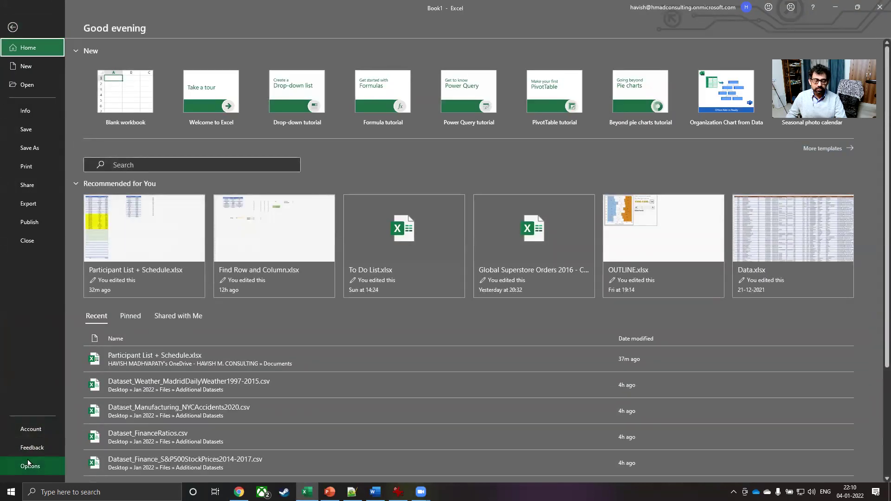
key(Escape)
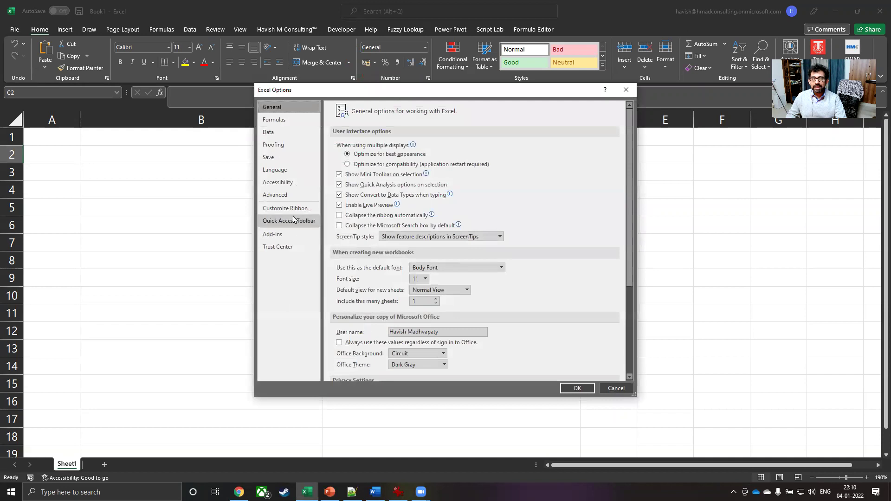
click(292, 211)
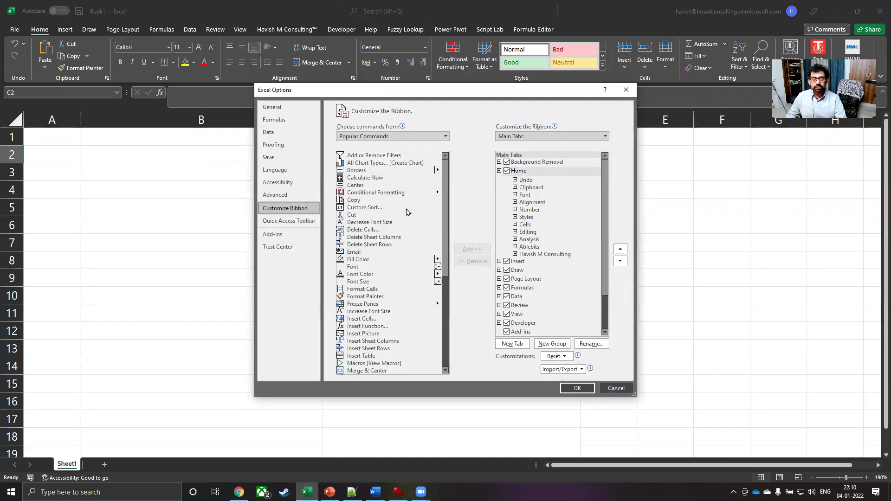
scroll(533, 208, down, 2)
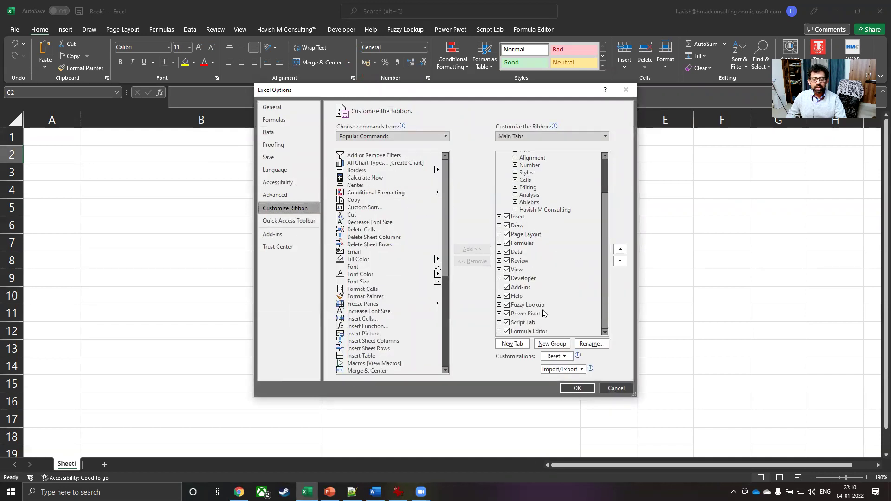
click(534, 278)
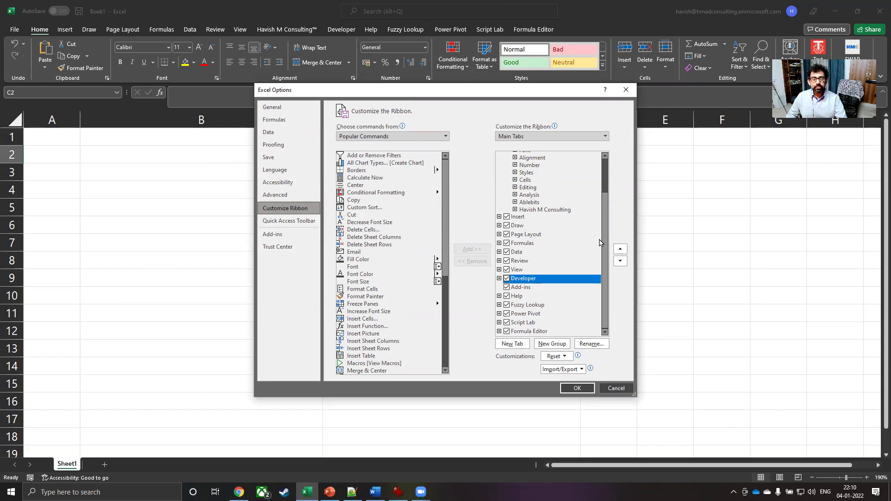
key(ctrl+2)
mouse_move(600, 239)
mouse_down()
mouse_move(537, 269)
mouse_move(550, 273)
mouse_move(543, 276)
mouse_up()
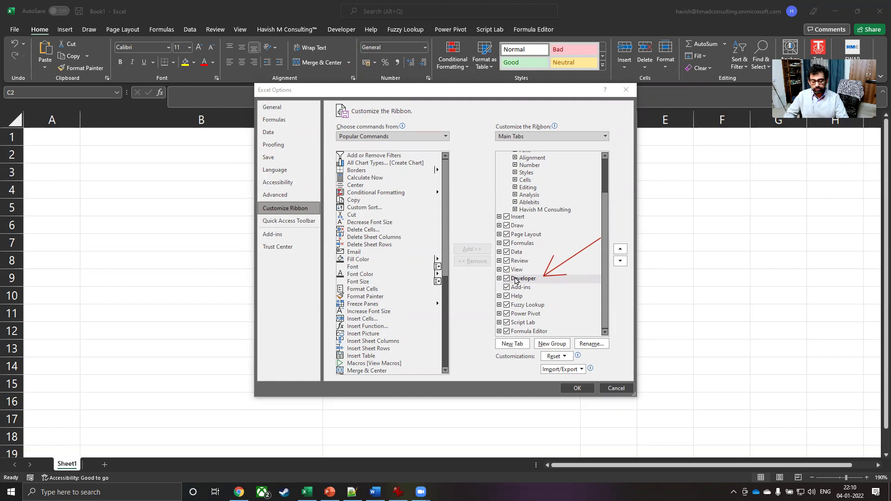
click(617, 388)
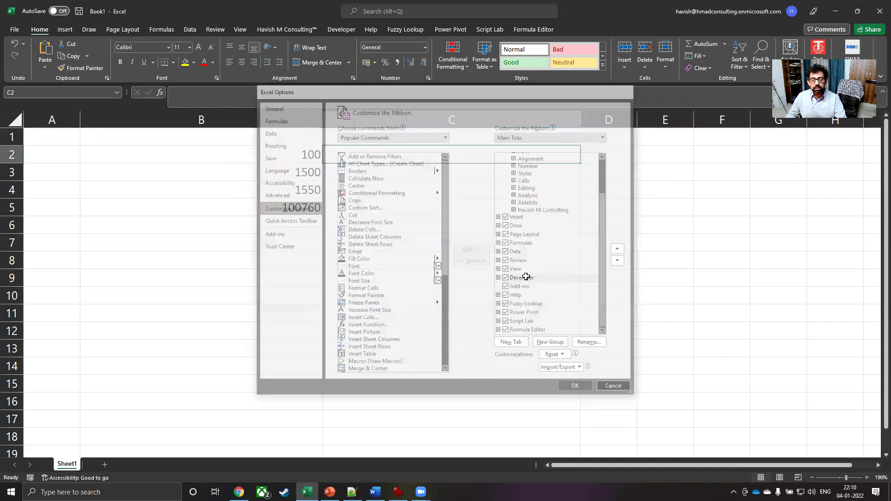
Launch Visual Basic from the Developer tab and expand the 20OCT2021.xlam add-in project.
click(332, 30)
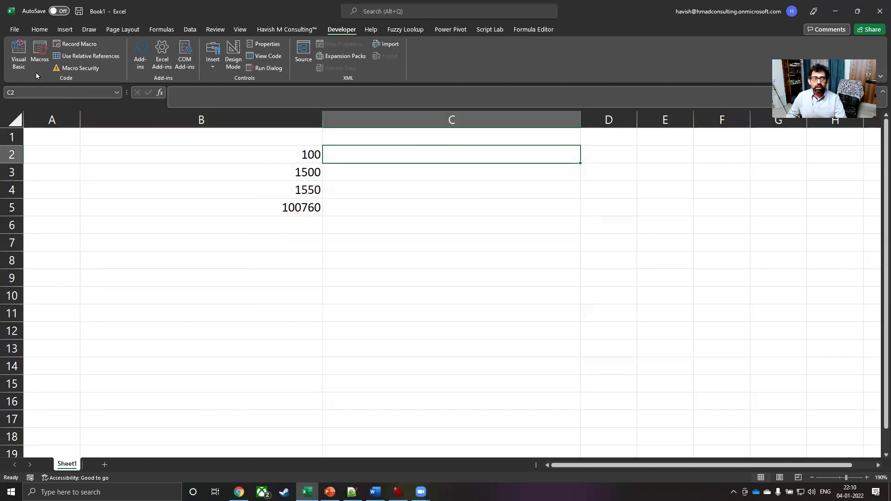
click(16, 59)
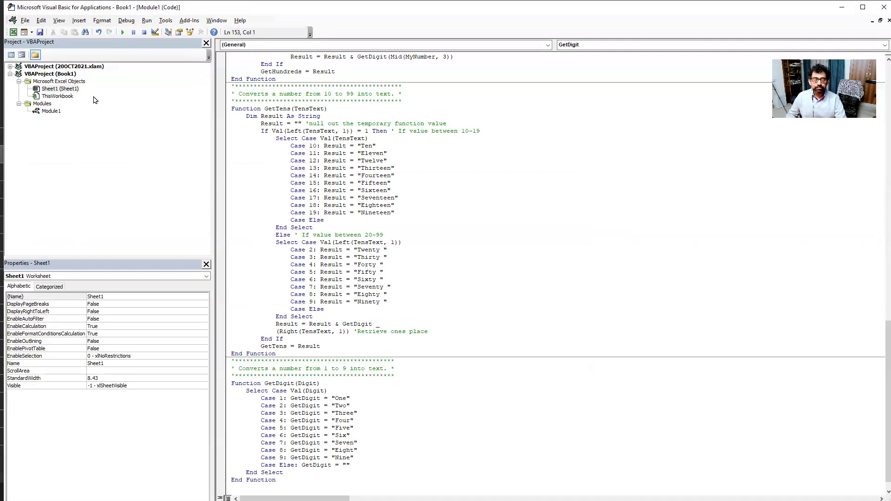
click(52, 111)
double_click(62, 67)
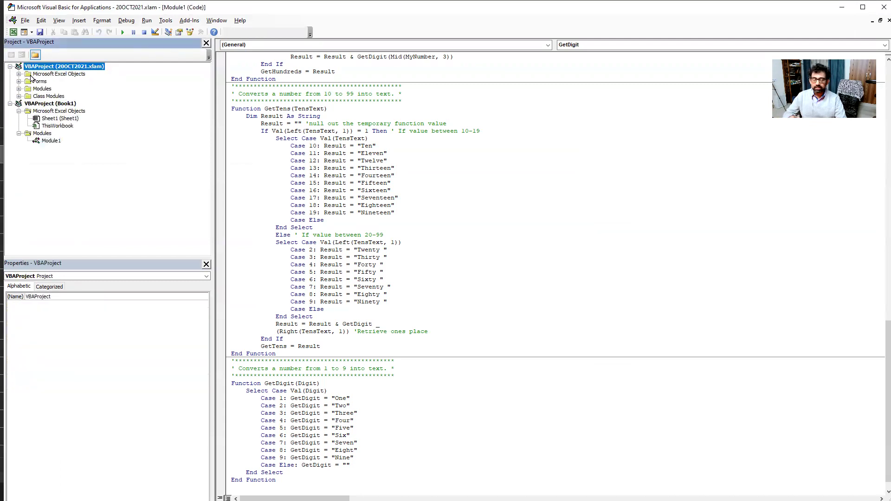
click(10, 103)
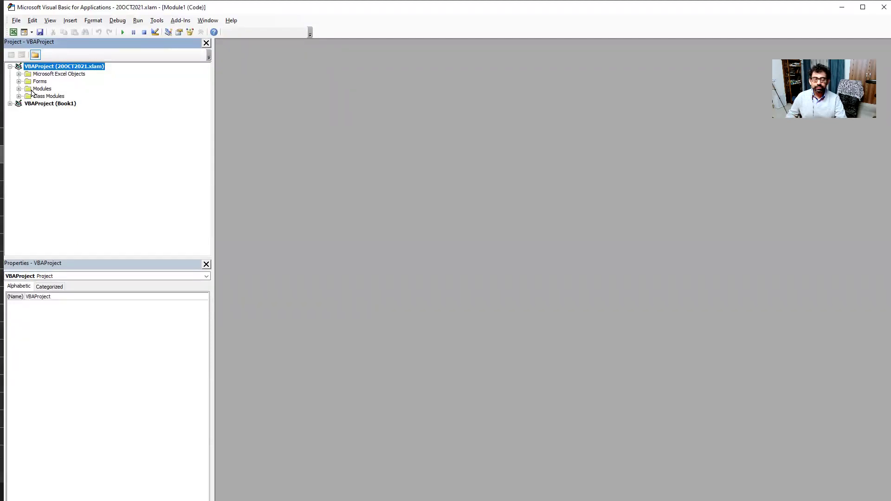
click(59, 107)
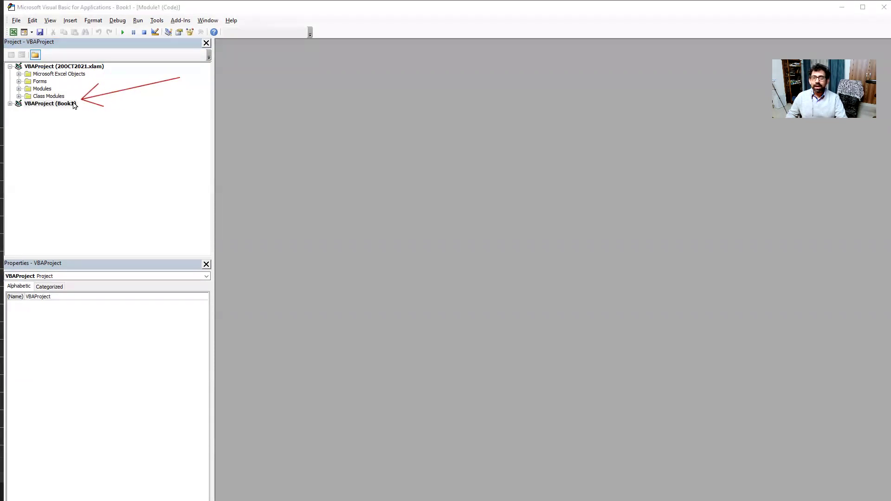
Insert a new module, Module2, into the Book1 project.
click(67, 105)
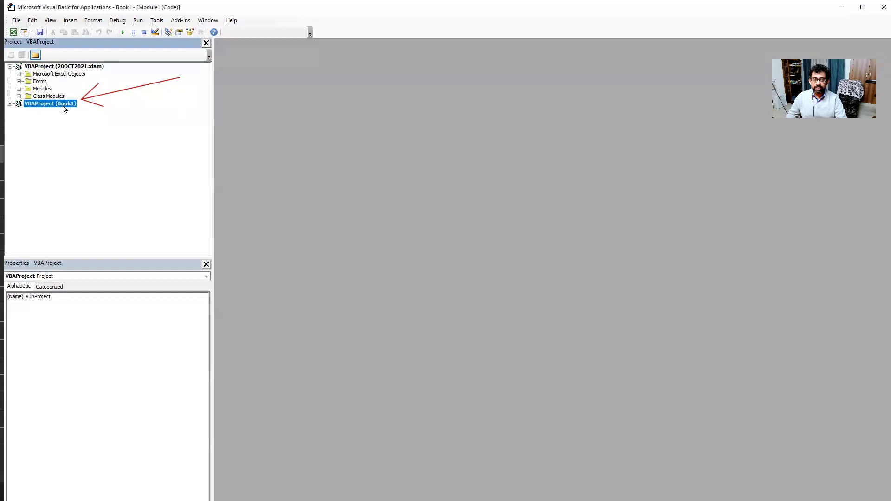
right_click(65, 109)
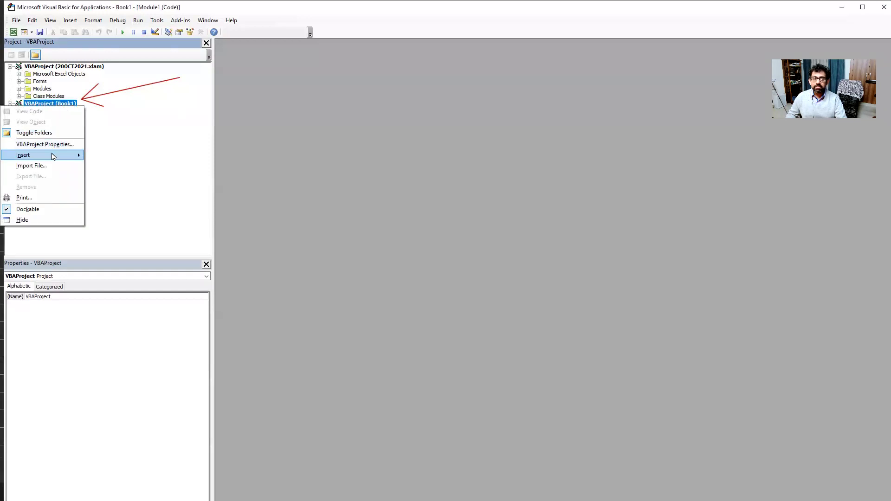
mouse_move(54, 155)
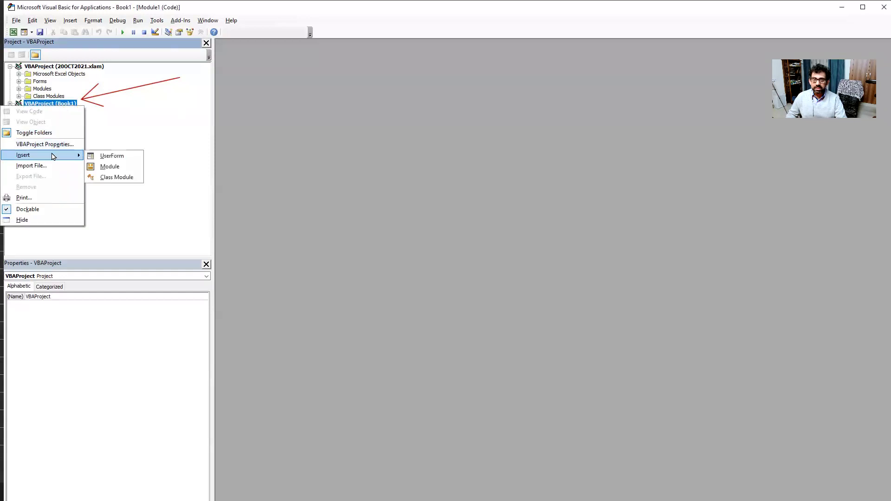
click(100, 167)
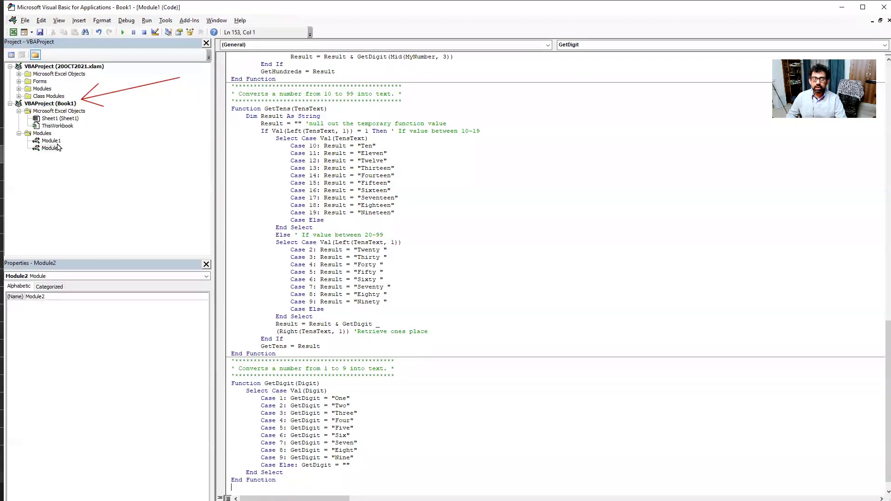
double_click(57, 148)
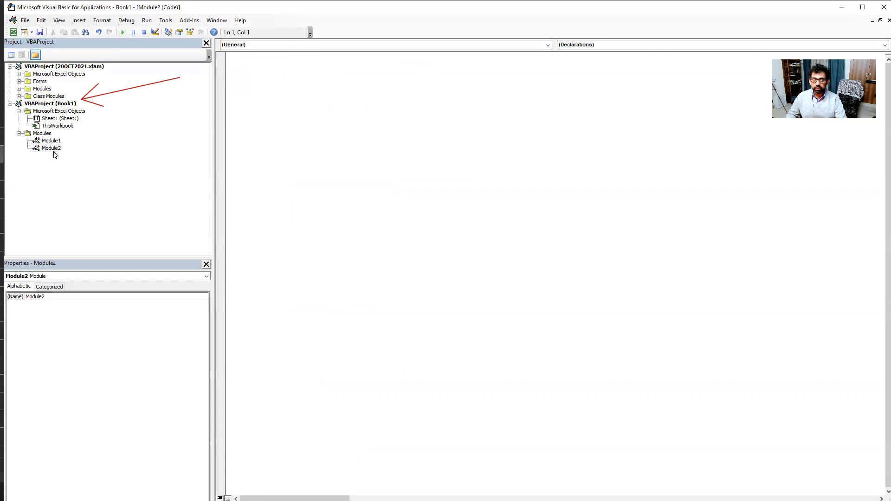
Remove the old Module1 without exporting, and rename Module2 to Module1.
right_click(55, 141)
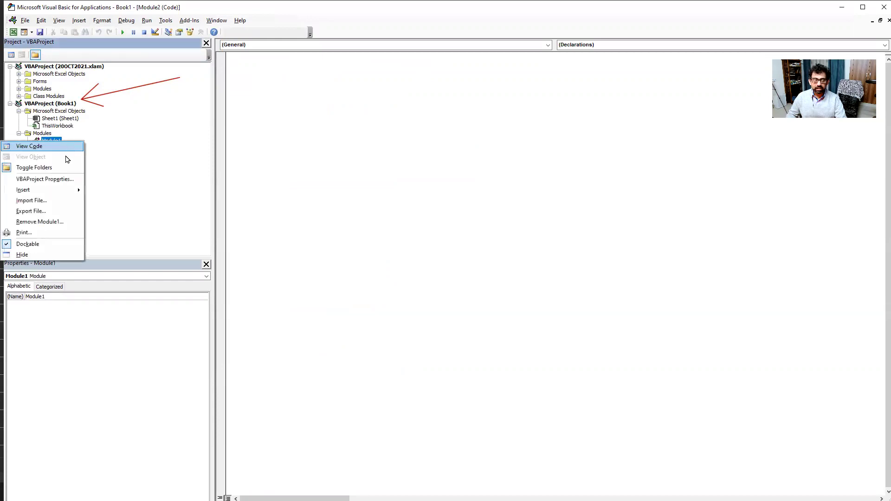
click(39, 221)
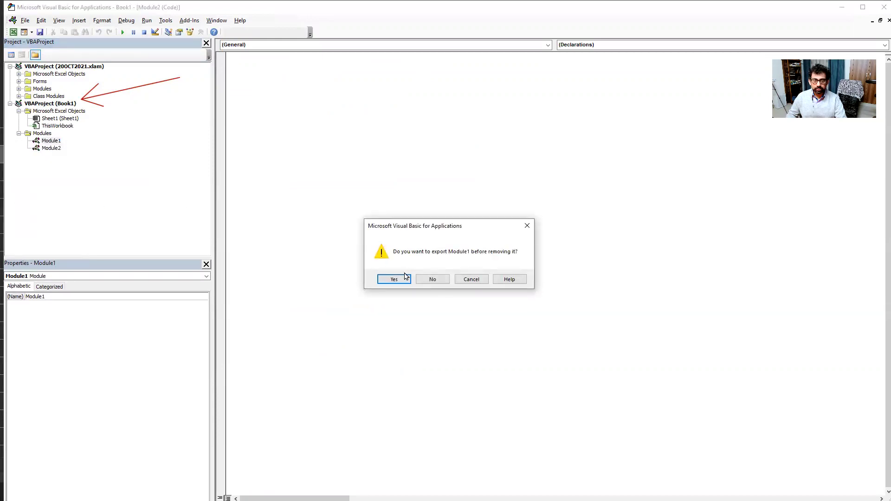
click(432, 280)
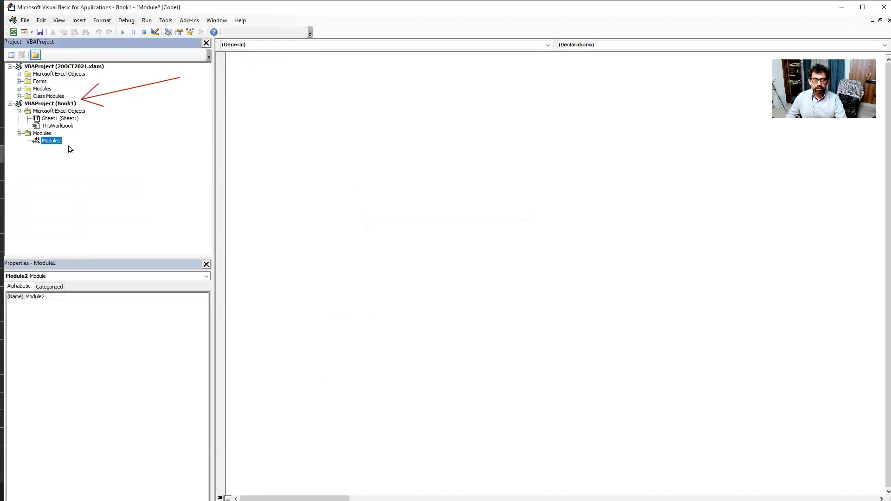
click(75, 296)
key(BackSpace)
text(1)
key(Return)
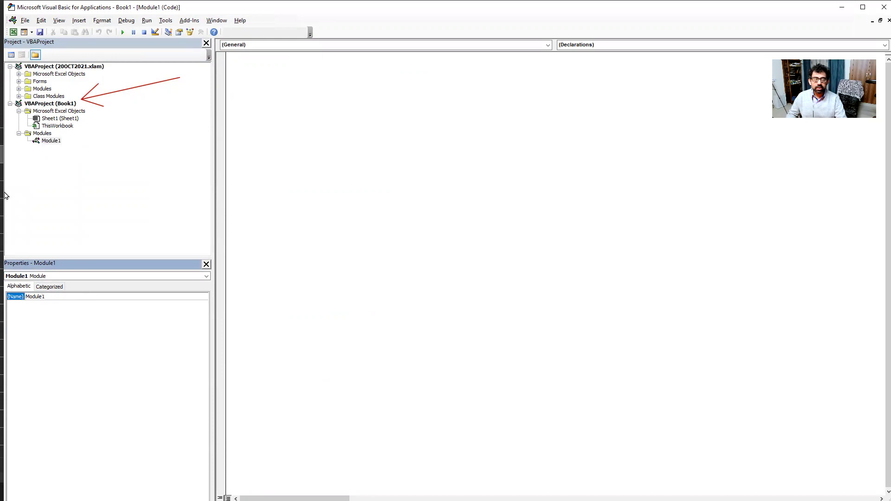
click(51, 141)
click(324, 113)
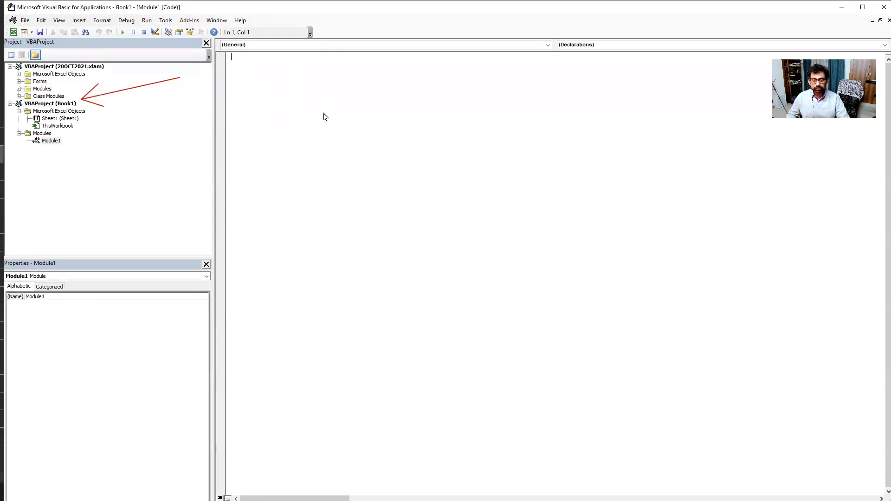
Open Excel_Macro.txt from the desktop in Notepad and select all of its code.
key(super+d)
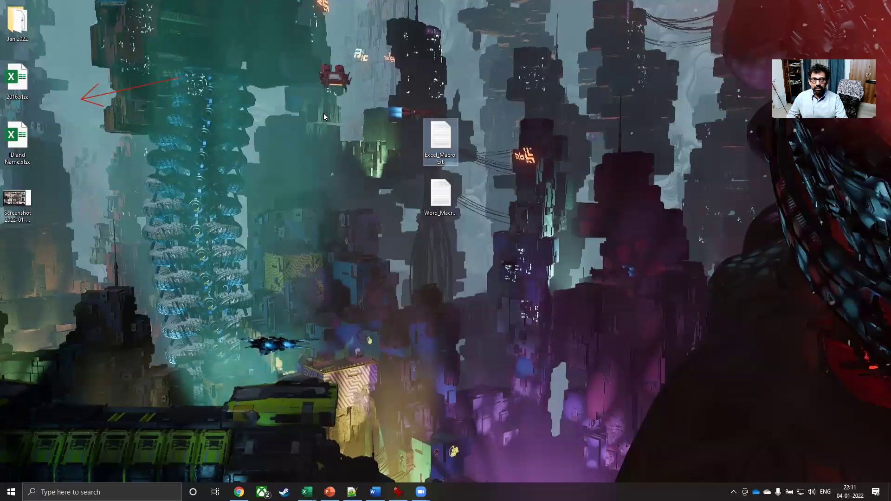
double_click(443, 140)
click(422, 136)
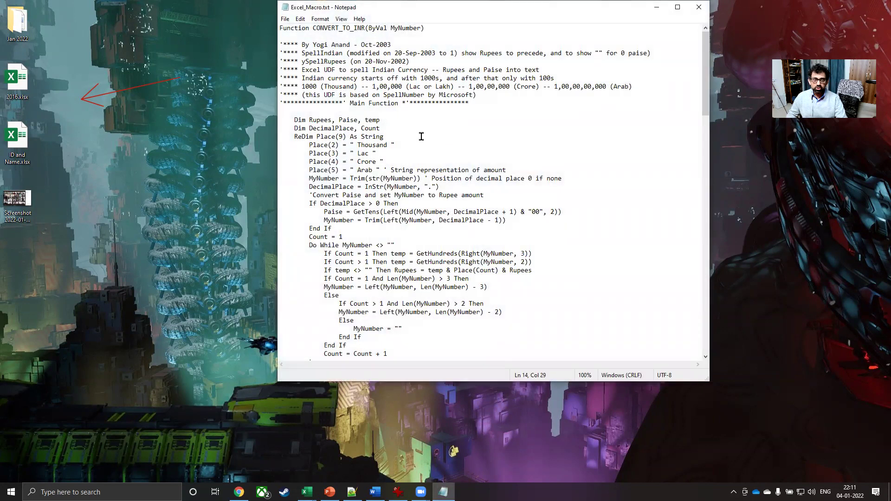
key(ctrl+a)
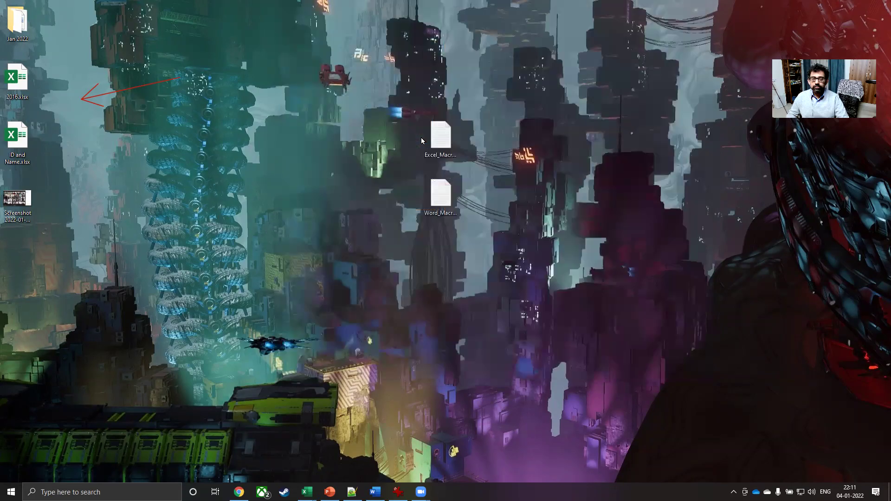
Paste the CONVERT_TO_INR code into Module1 and close the VBA editor.
key(alt+Tab)
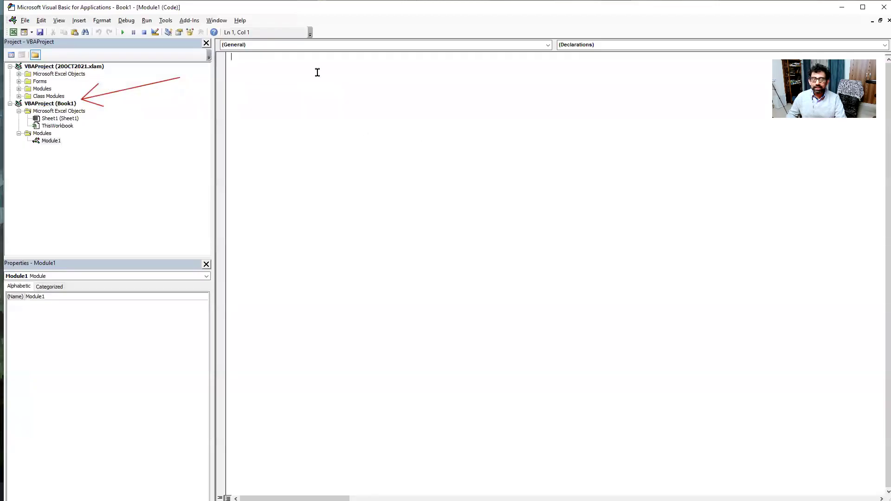
key(ctrl+v)
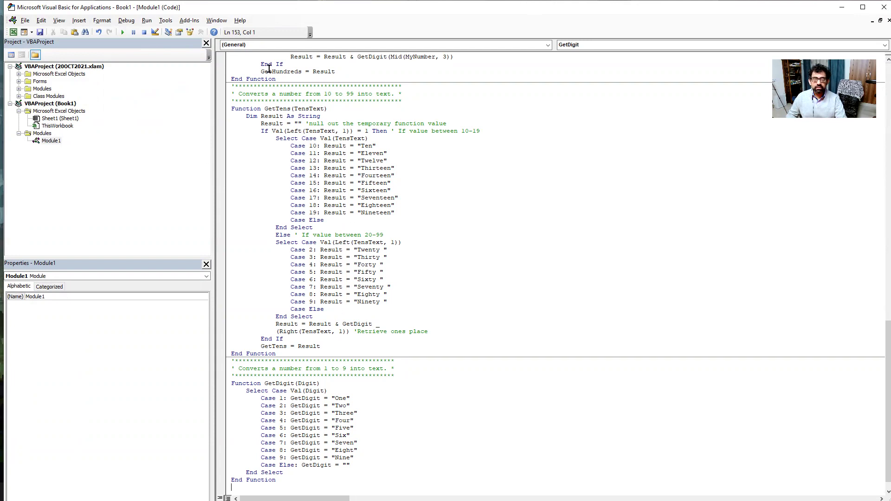
click(884, 7)
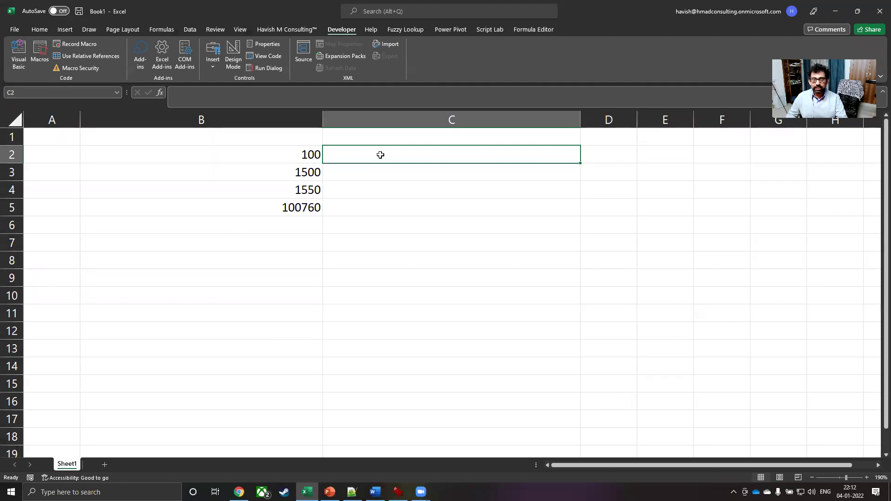
Enter the formula =CONVERT_TO_INR(B2) in cell C2.
text(=)
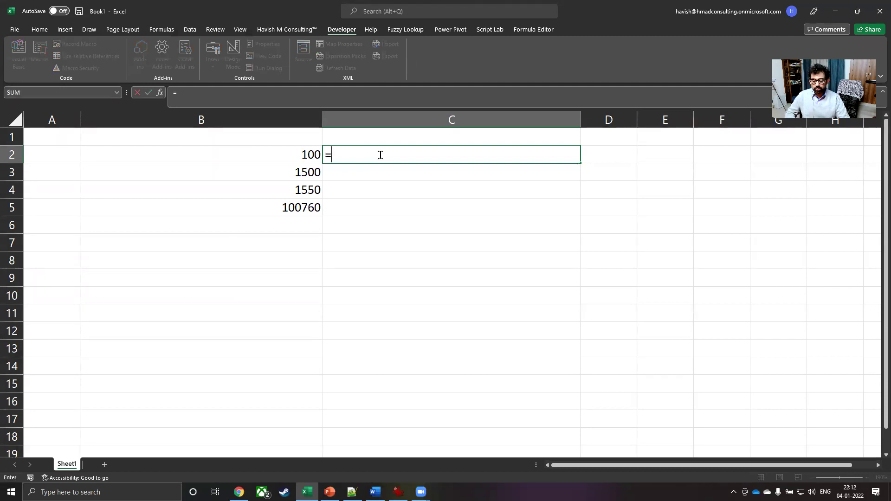
text(conv)
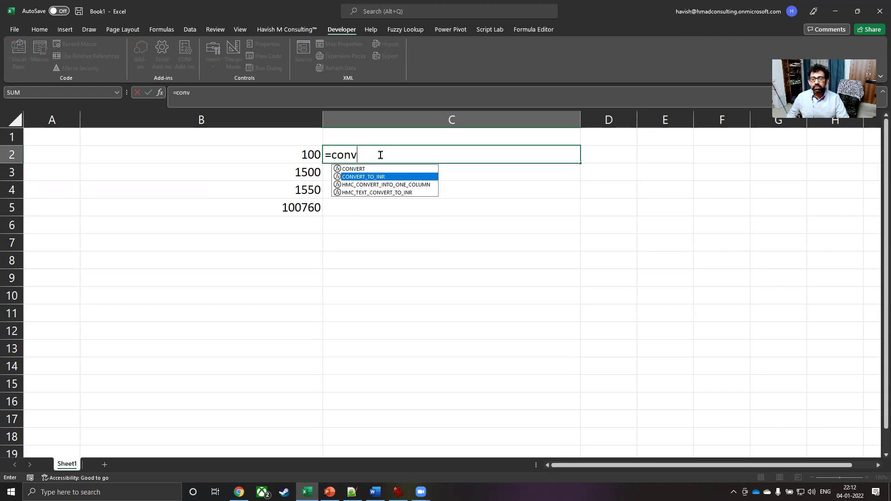
key(Tab)
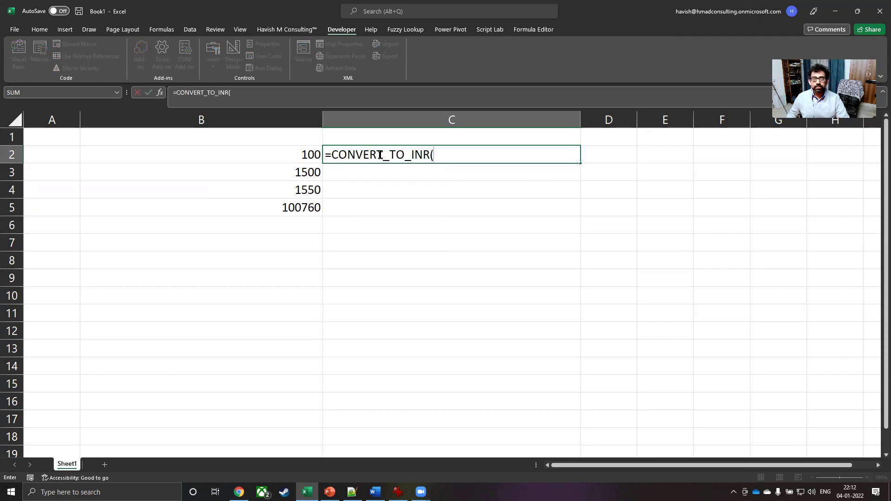
key(Left)
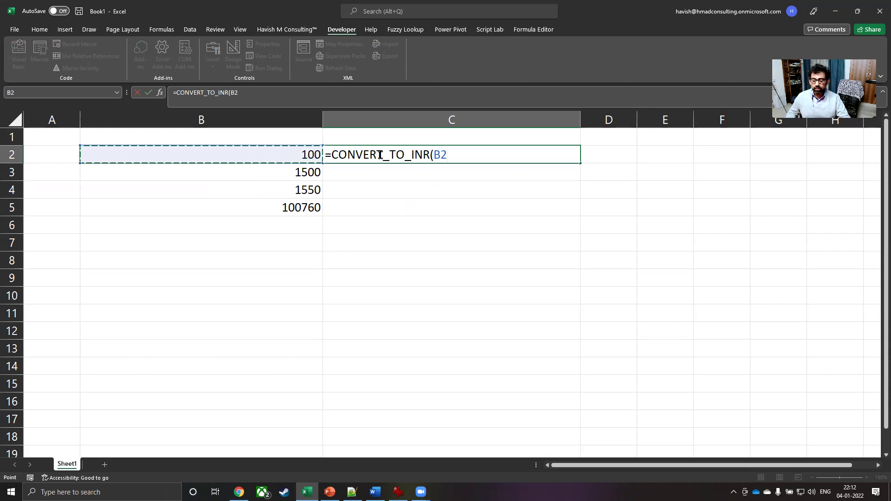
text())
key(Return)
Fill the formula down through C5 so each amount appears in rupee words.
click(380, 155)
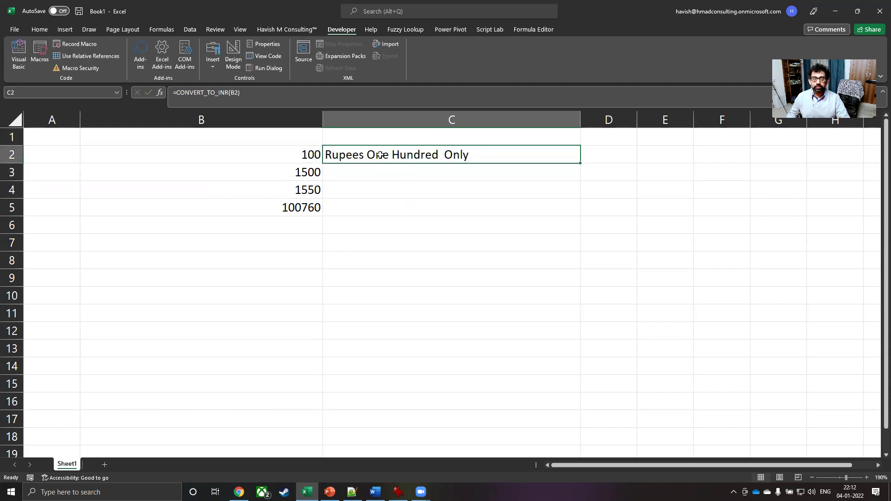
key(shift+Down)
key(shift+Down)
key(shift+Down)
key(ctrl+d)
key(Down)
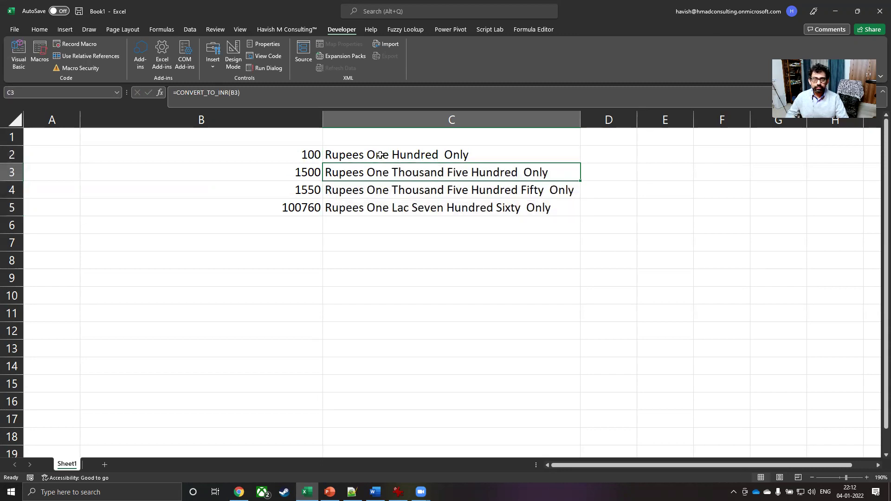
key(Left)
key(Up)
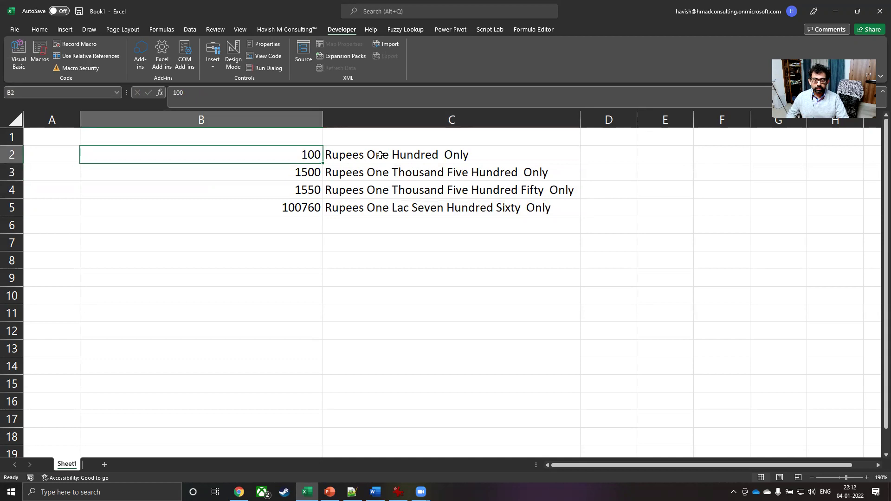
text(R)
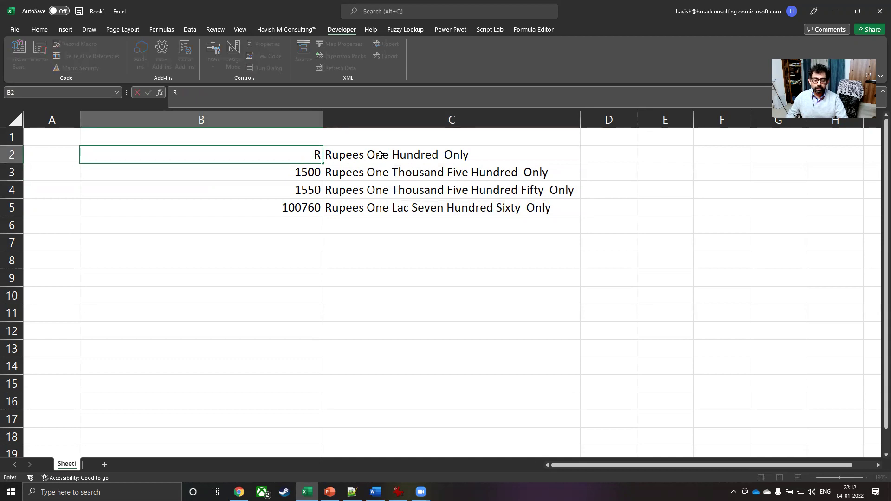
key(Escape)
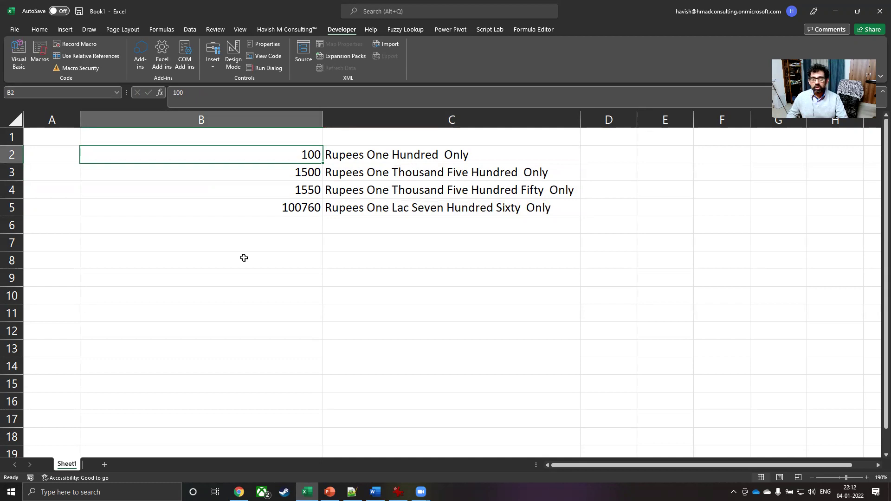
key(alt+Tab)
key(alt+Tab)
key(alt+Tab)
key(alt+Tab)
key(alt+Tab)
key(alt+Tab)
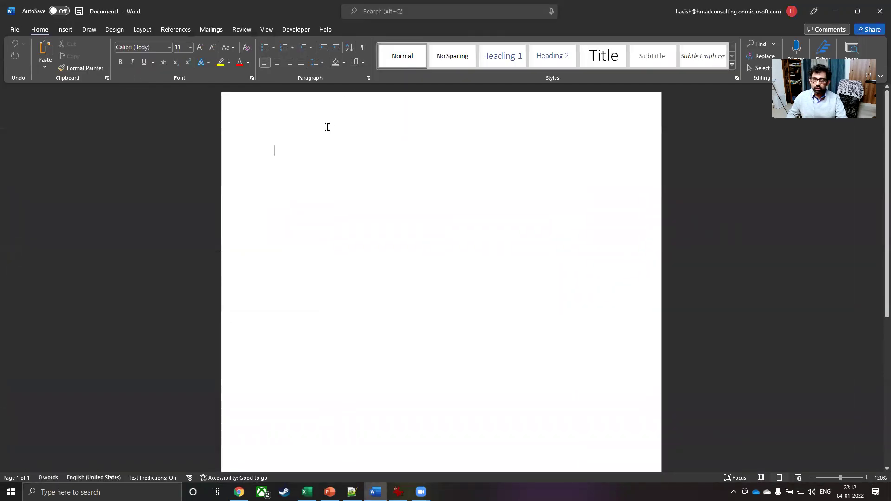
In Word's VBA editor, insert a new empty module into the Document1 project.
click(292, 30)
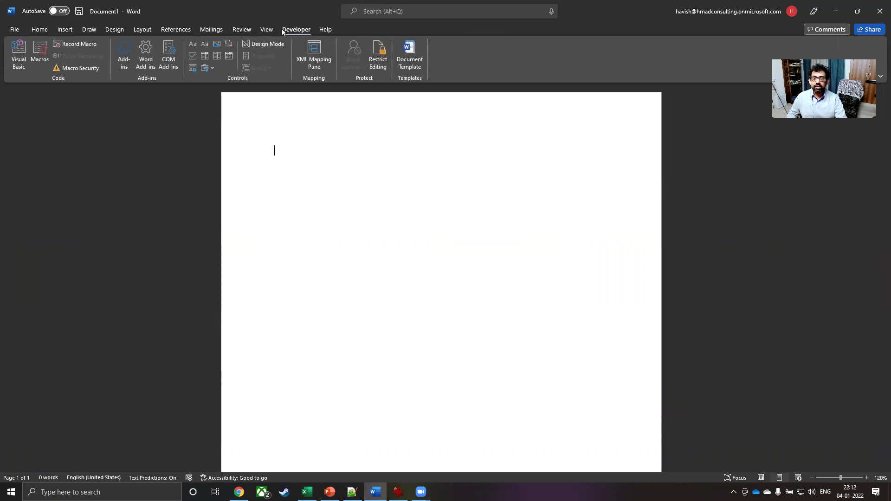
click(17, 61)
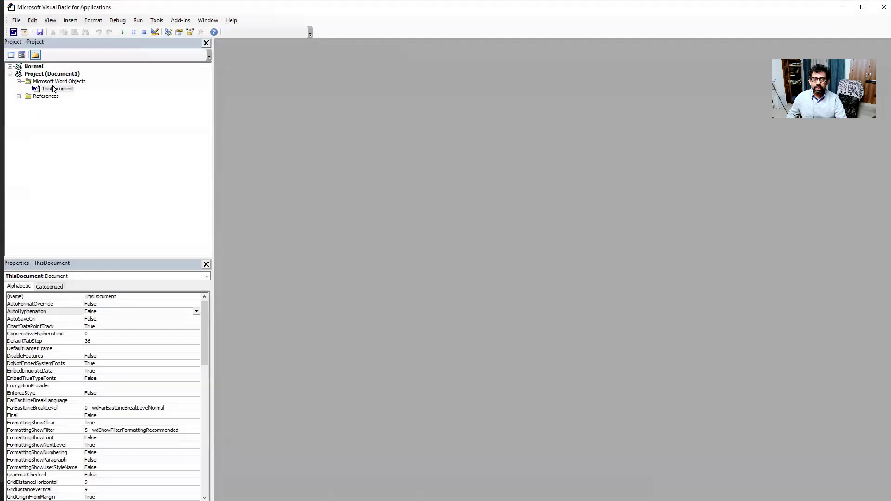
click(60, 75)
right_click(61, 77)
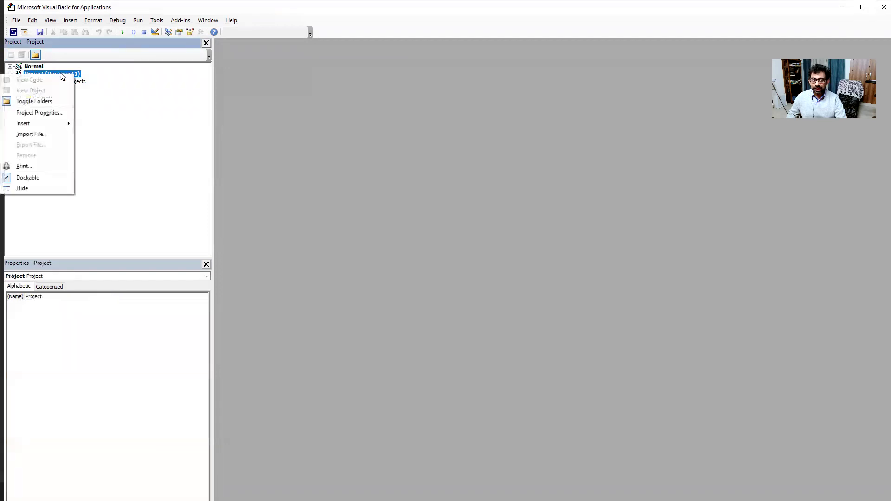
mouse_move(66, 123)
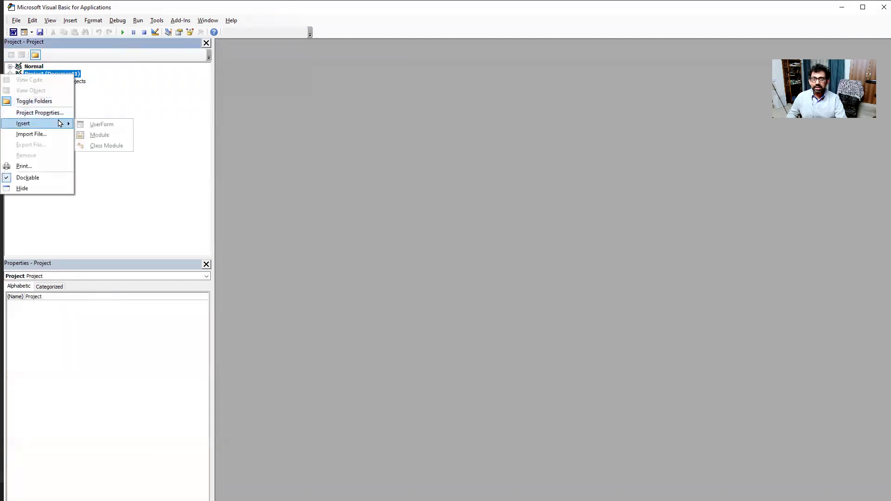
click(96, 135)
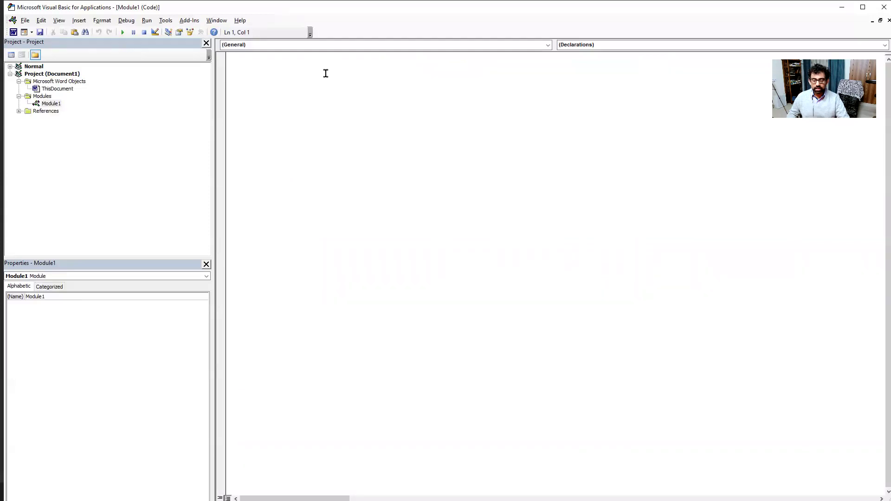
key(super+d)
Open Word_Macro.txt in Notepad, read through the code to the end, and close it.
click(424, 210)
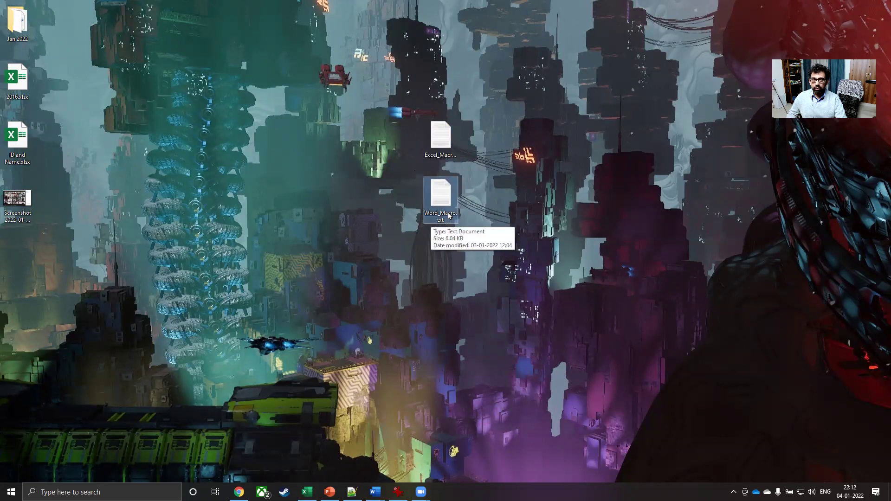
double_click(440, 205)
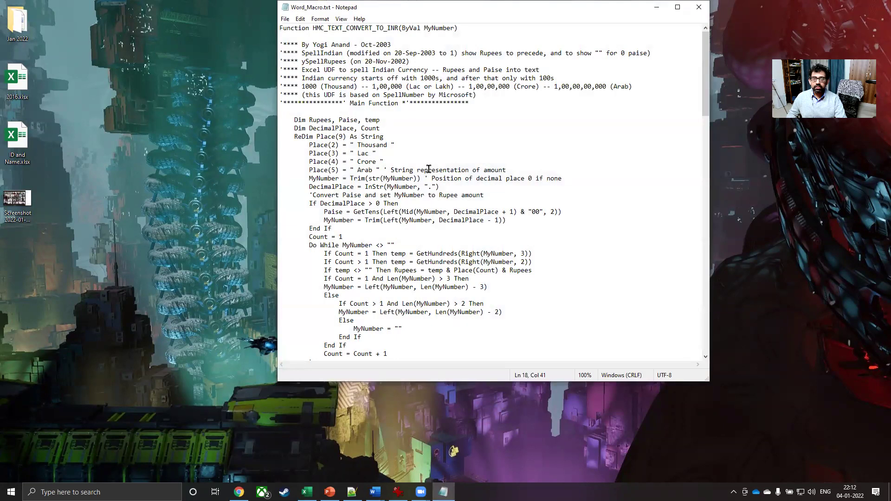
key(ctrl+a)
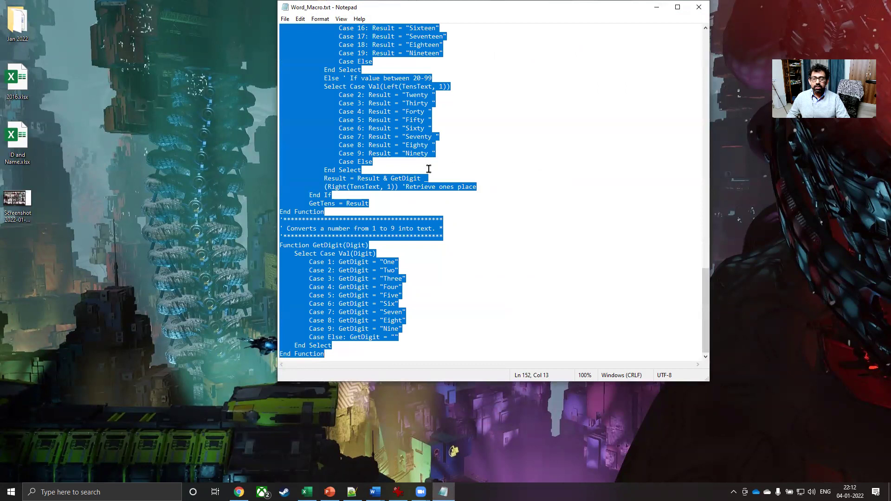
key(ctrl+Home)
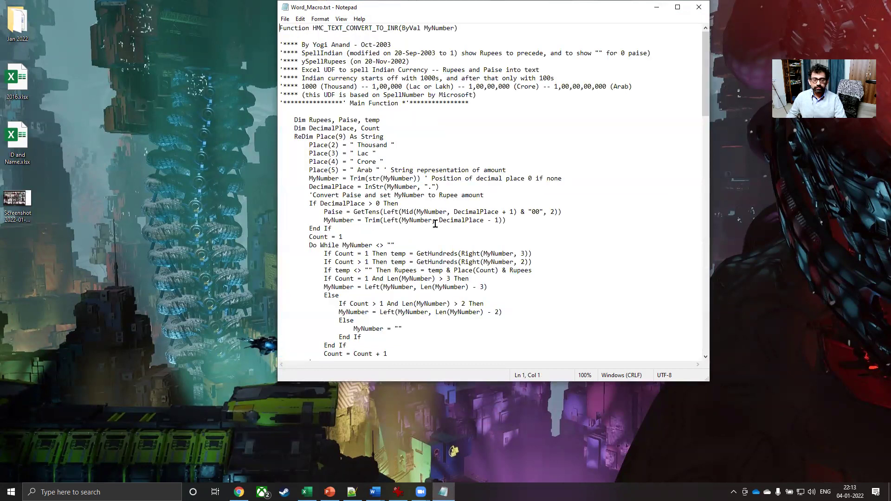
scroll(435, 224, down, 20)
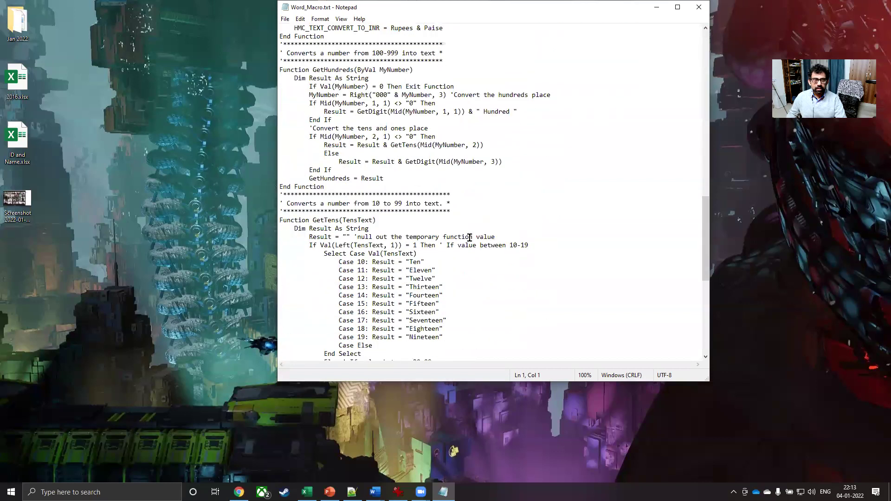
scroll(470, 237, down, 12)
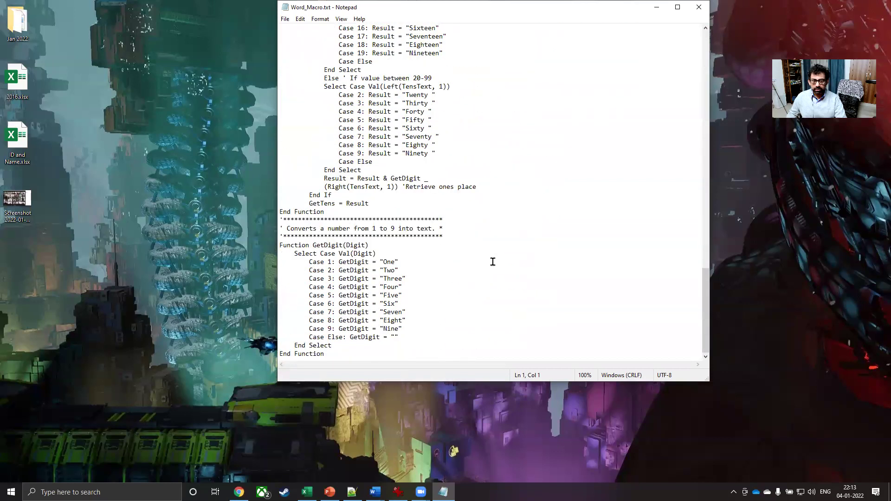
click(699, 8)
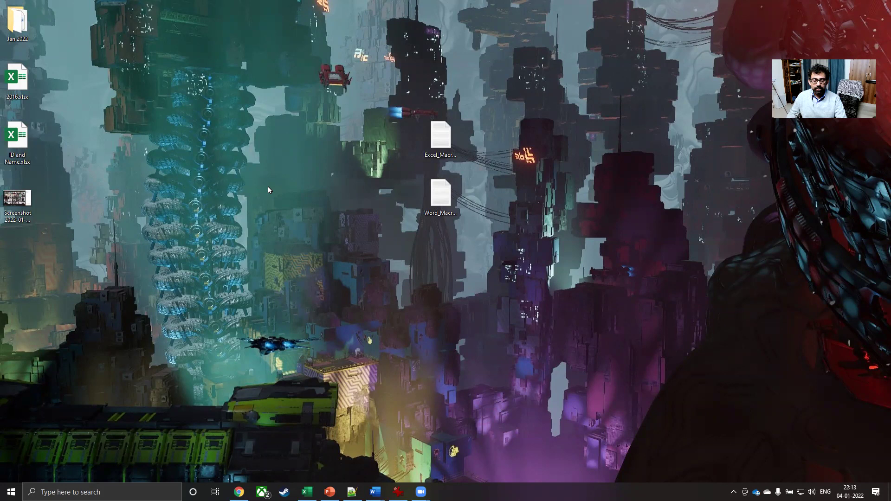
Reopen Word's VBA editor with the empty Module1 code window ready.
key(alt+Tab)
key(alt+Tab)
key(alt+Tab)
key(alt+Tab)
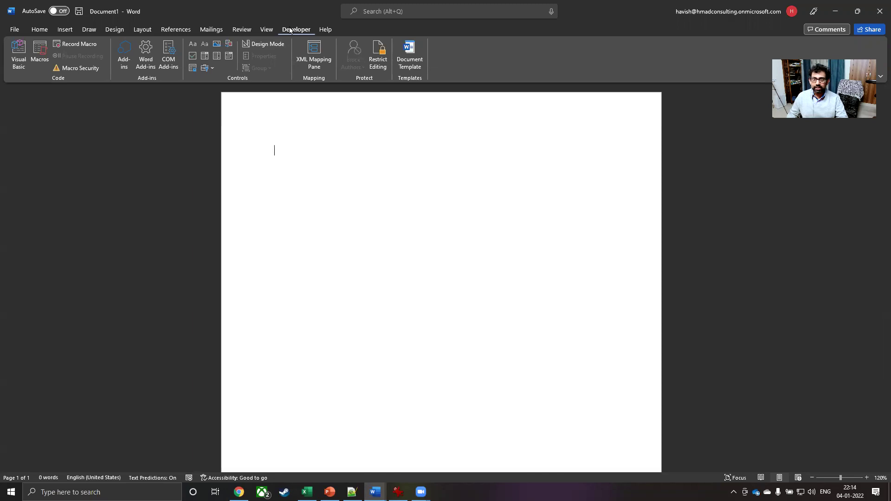
click(19, 58)
click(52, 103)
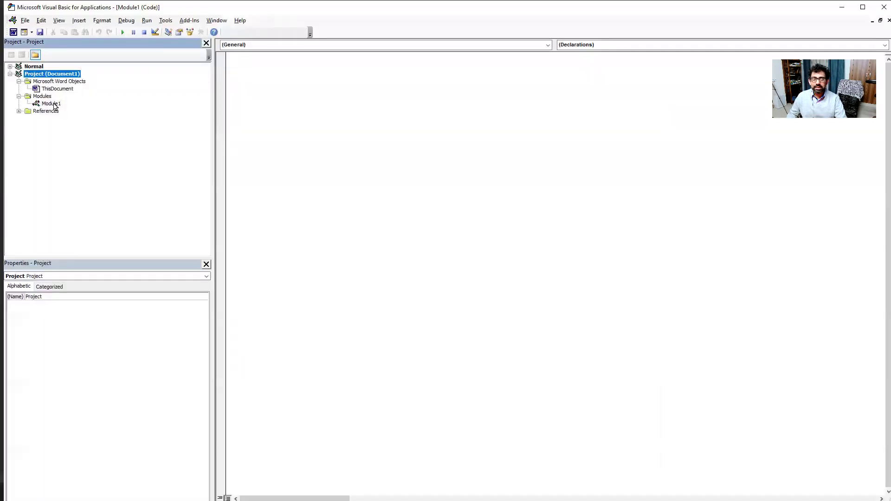
click(336, 90)
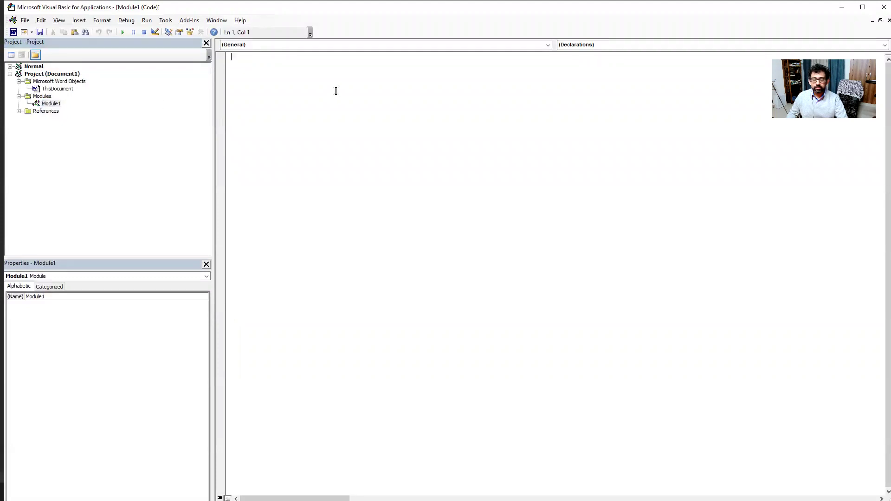
Copy the ConvertNumberToWord macro from Word_Macro.txt and paste it into Module1.
key(super+d)
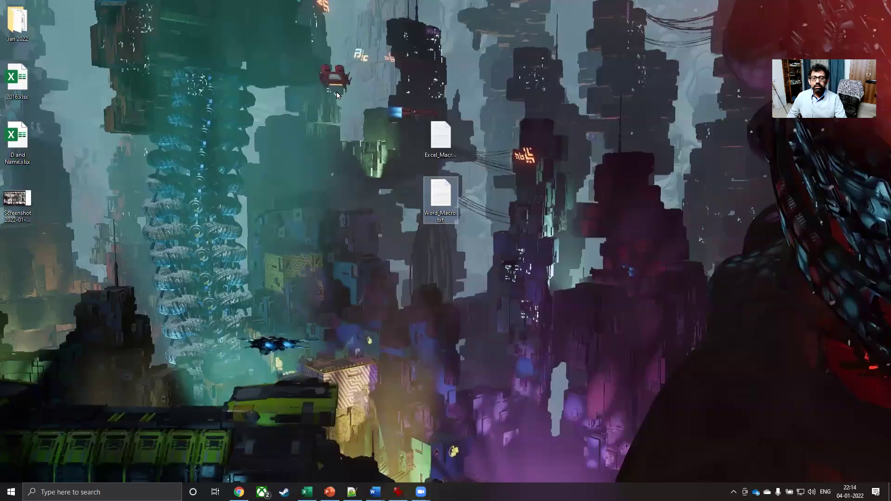
double_click(442, 210)
click(425, 180)
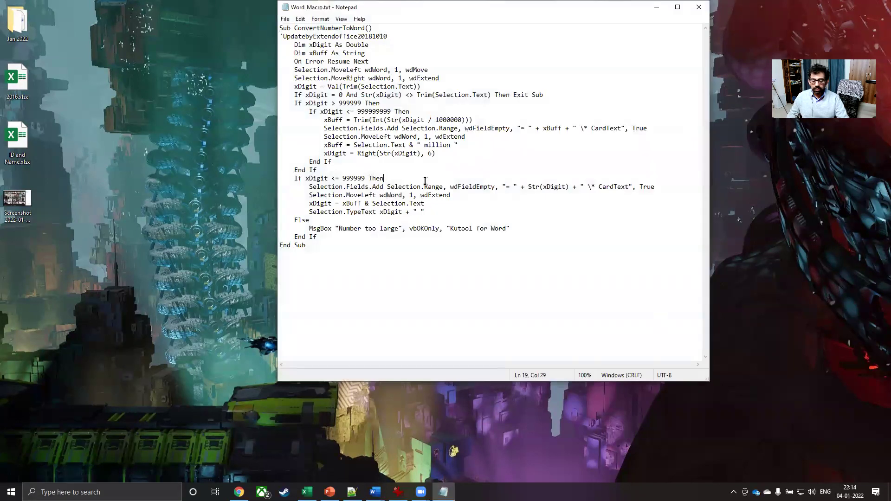
key(ctrl+a)
key(ctrl+c)
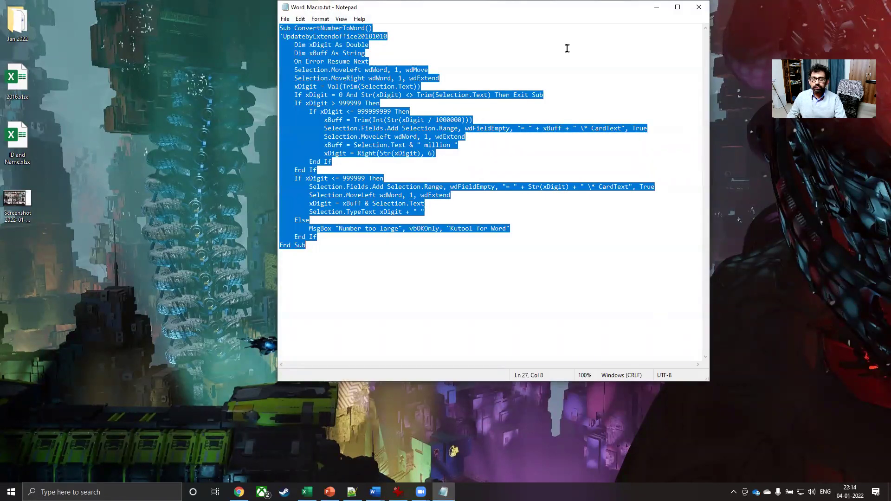
click(699, 7)
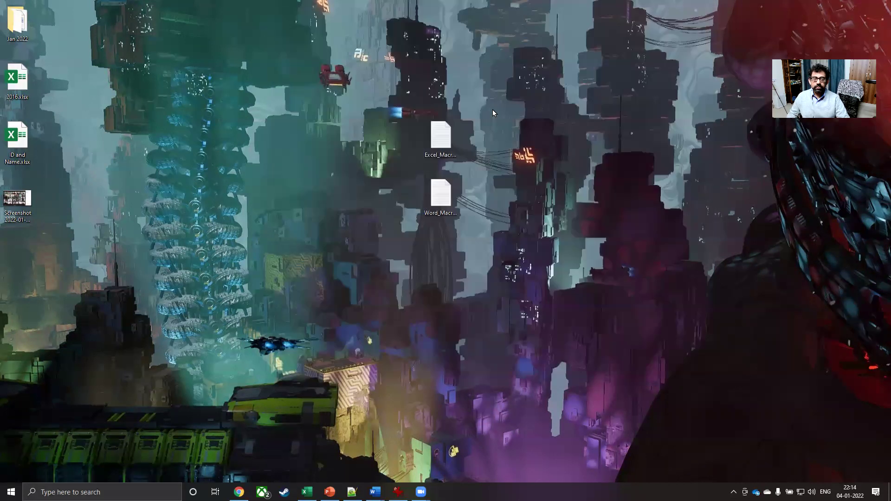
key(alt+Tab)
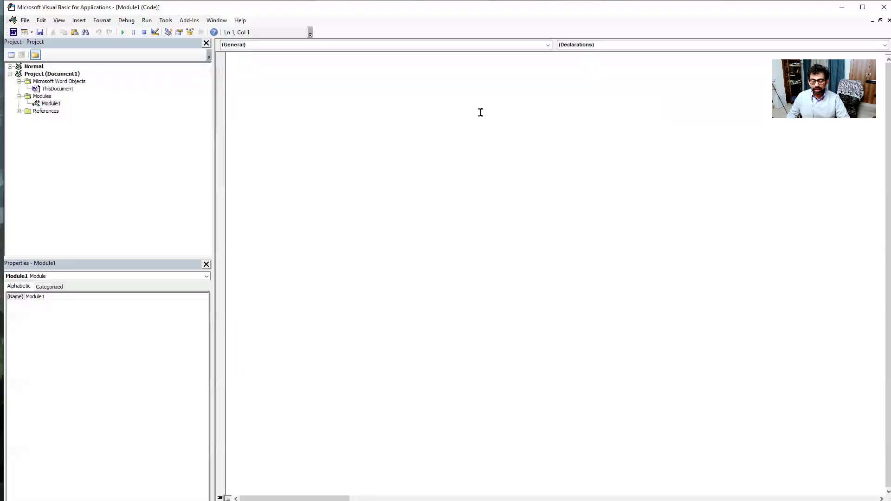
key(ctrl+v)
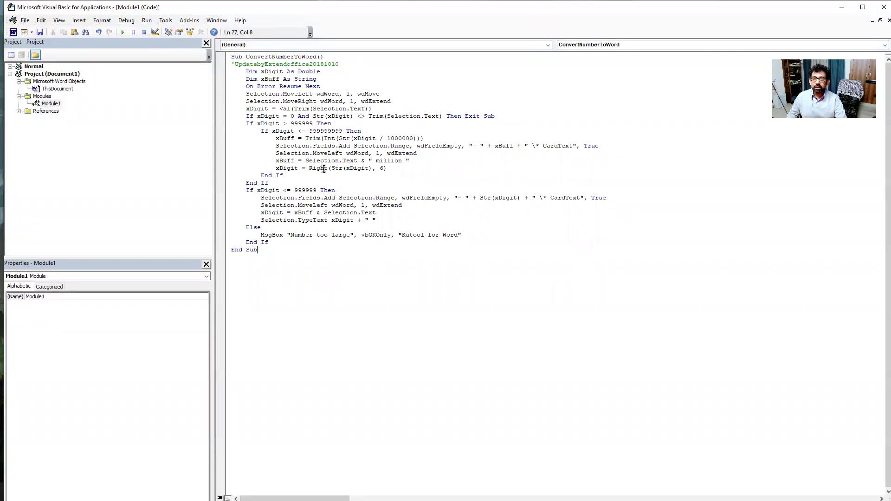
Close the code editor and insert a two-column, six-row table into the document.
click(885, 7)
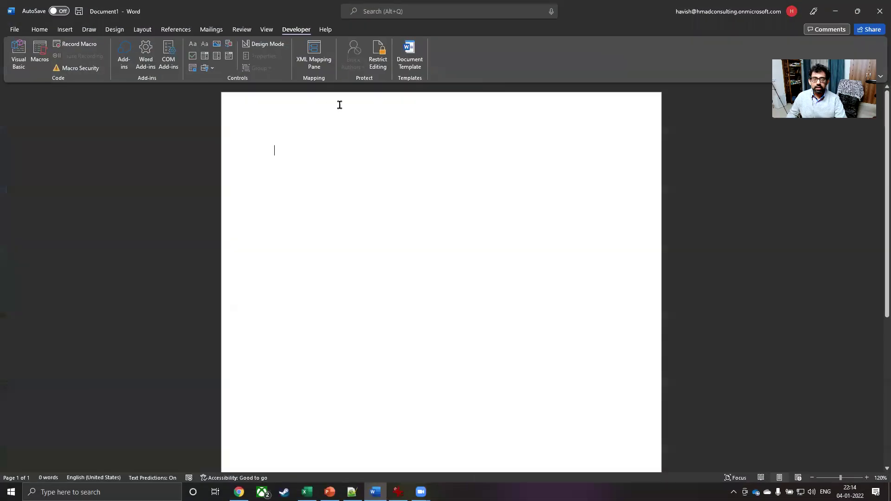
key(alt+n)
key(t)
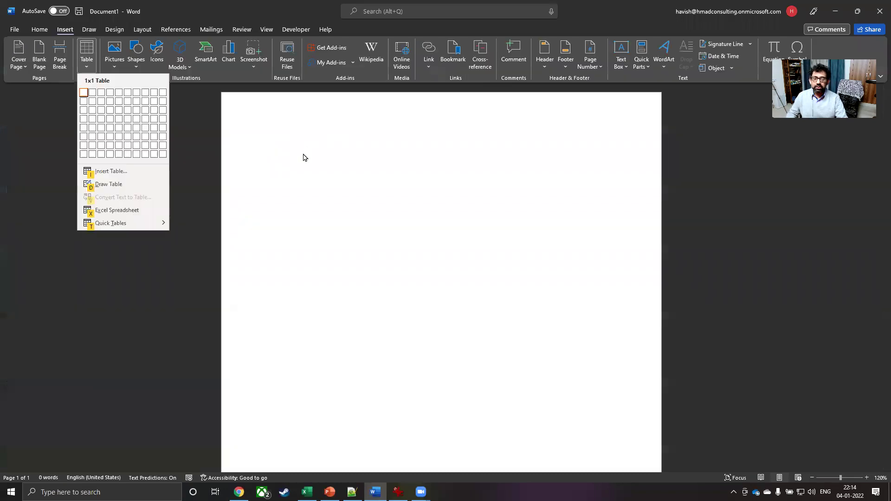
key(Right)
key(Right)
key(Right)
key(Down)
key(Down)
key(Down)
key(Down)
key(Down)
key(Left)
key(Left)
key(Return)
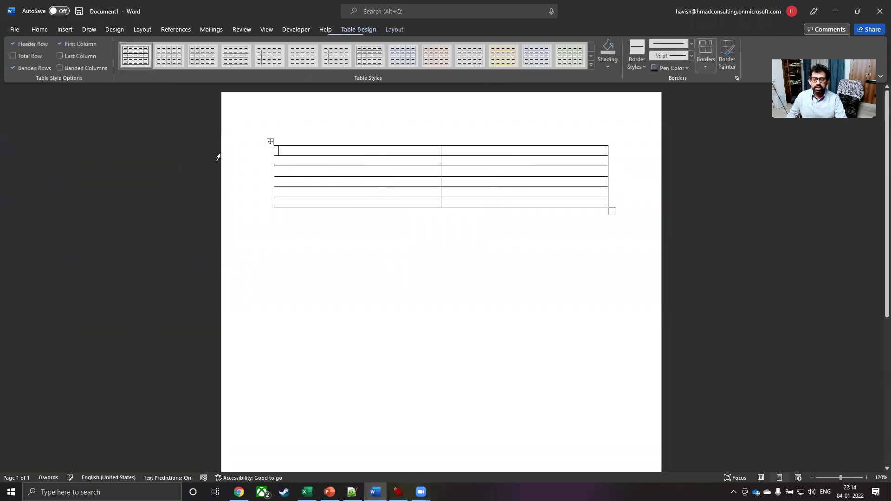
Copy Excel cells B2:B5 and paste them into the first four cells of column one.
key(alt+Tab)
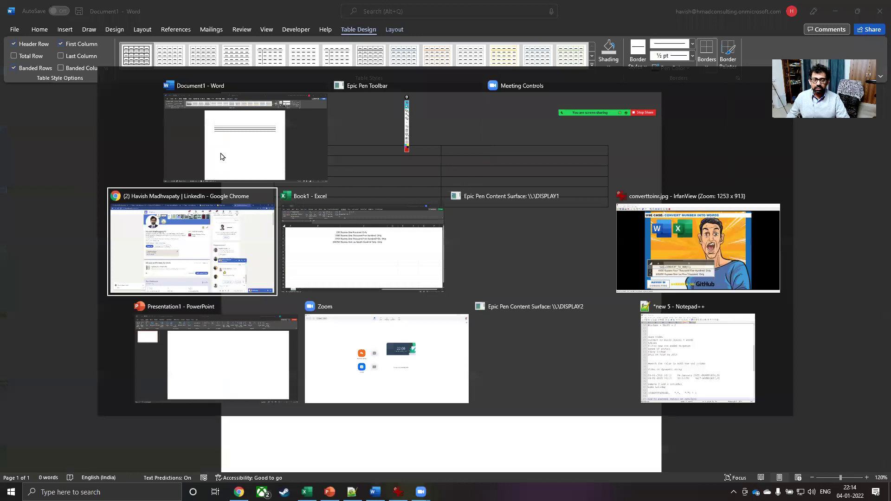
key(alt+Tab)
click(218, 151)
key(shift+Down)
key(shift+Down)
key(shift+Down)
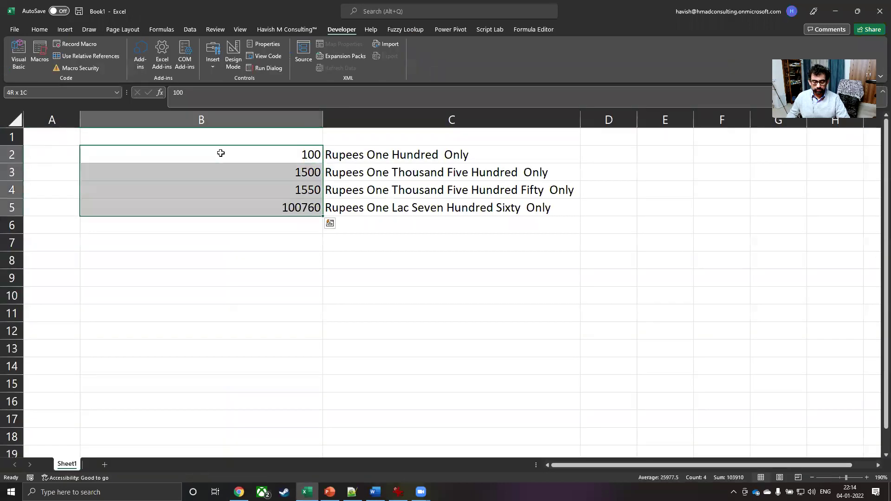
key(ctrl+c)
key(alt+Tab)
key(shift+Down)
key(shift+Down)
key(shift+Down)
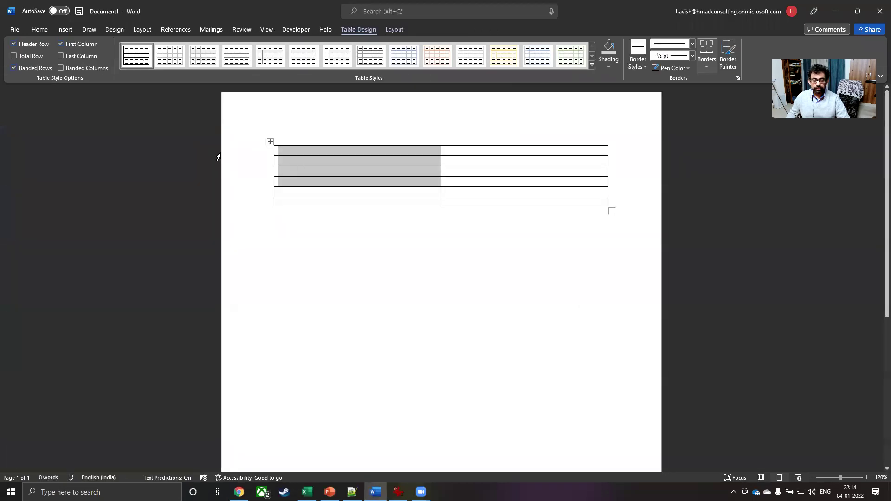
key(ctrl+v)
Type 5680 and 5550 in the last two rows, then copy column one into column two.
key(Up)
text(56)
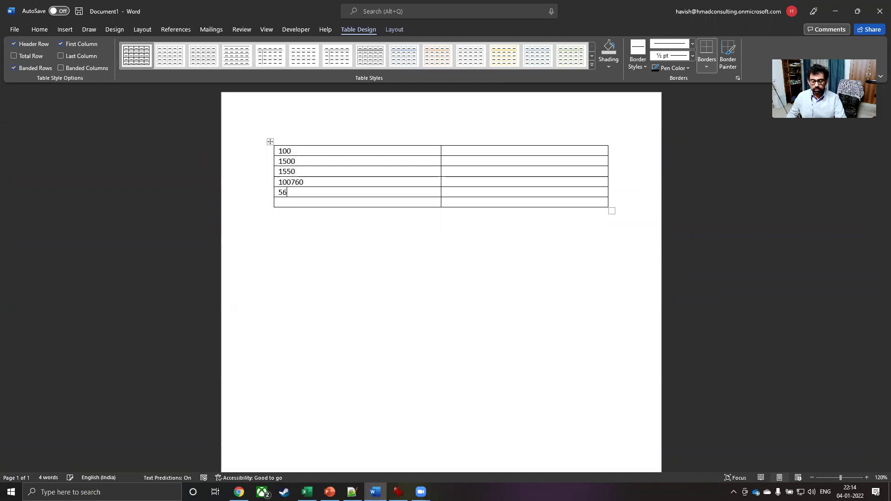
text(80)
key(Down)
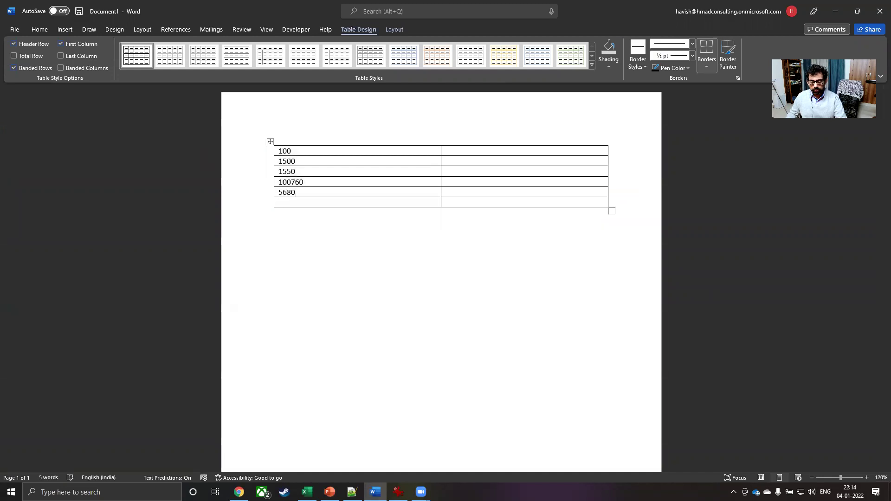
text(5550)
key(Home)
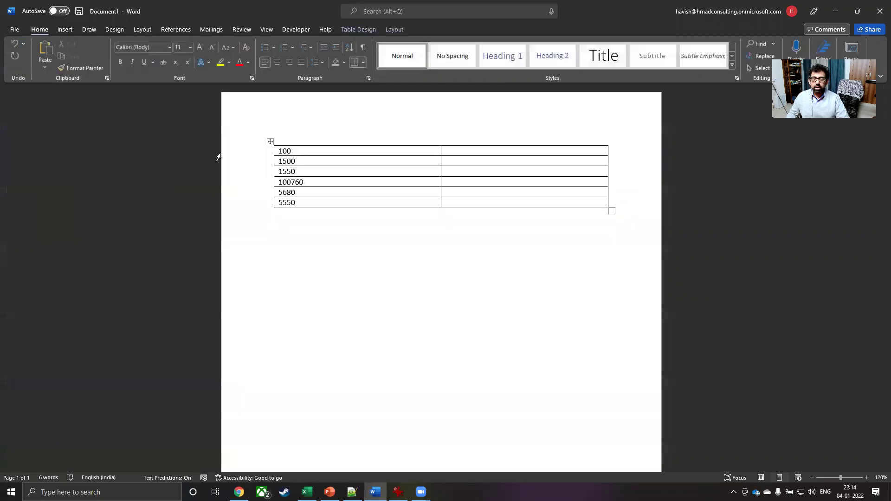
key(shift+Up)
key(shift+Up)
key(shift+Up)
key(shift+Up)
key(shift+Up)
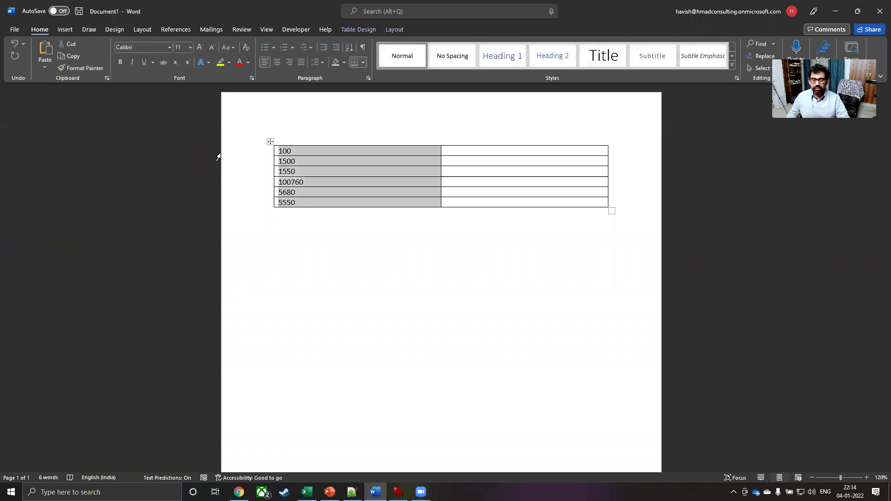
key(Right)
key(ctrl+v)
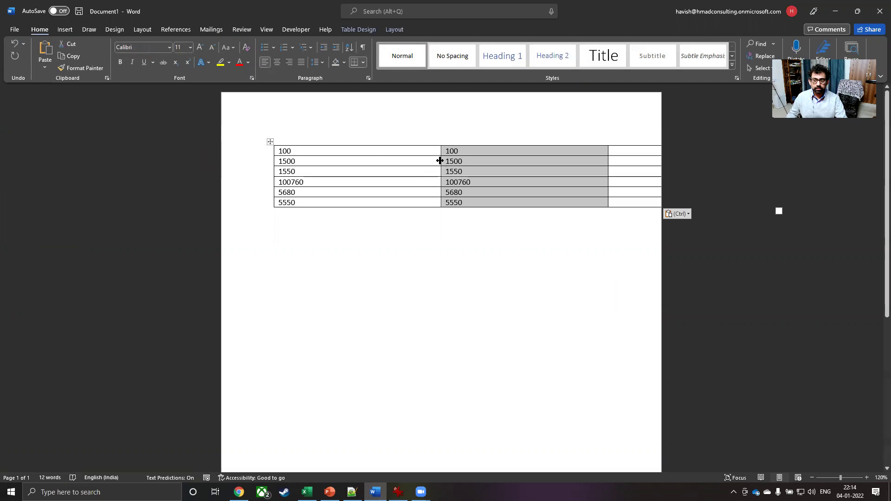
Narrow the first column and delete the empty extra third column.
drag(439, 168, 358, 160)
click(625, 149)
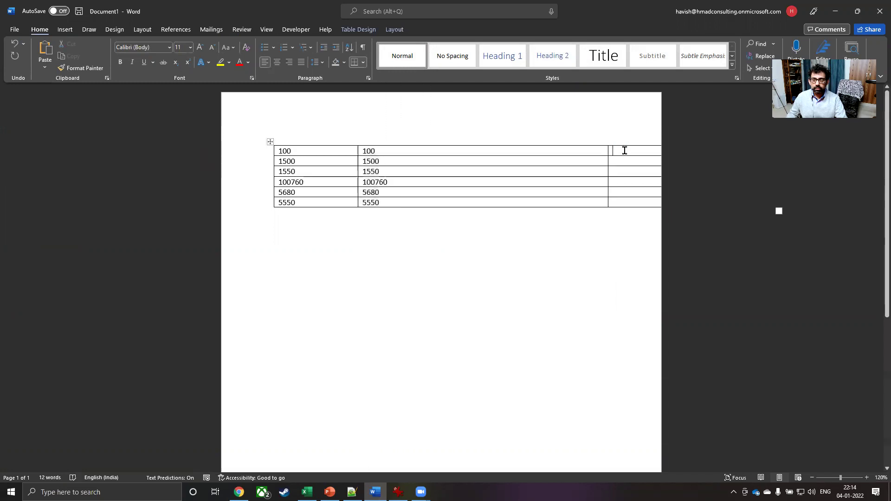
right_click(625, 151)
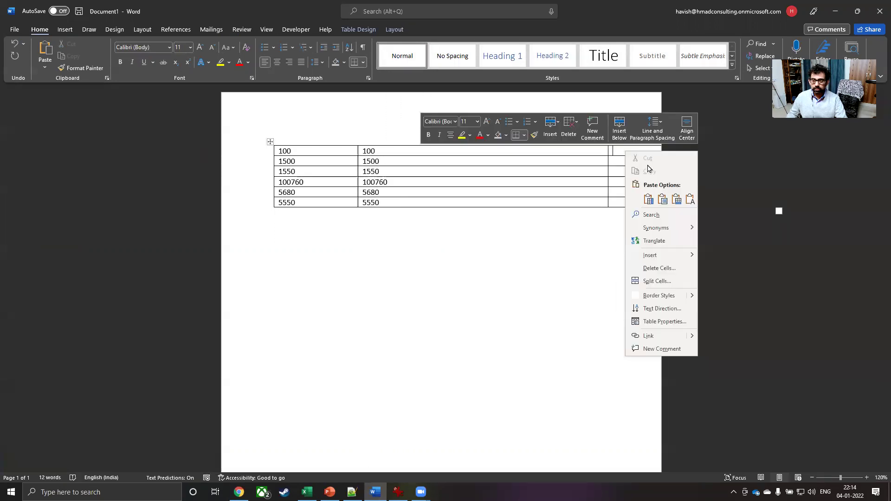
click(576, 133)
click(589, 162)
drag(392, 152, 388, 195)
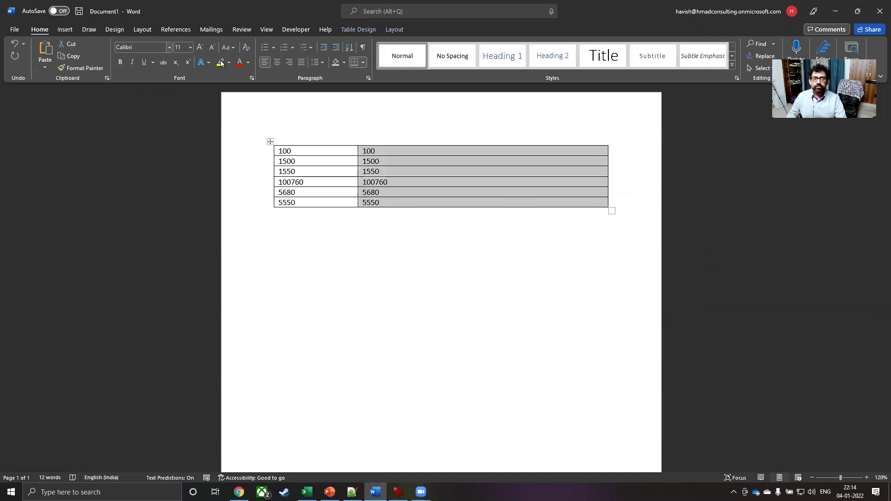
click(293, 31)
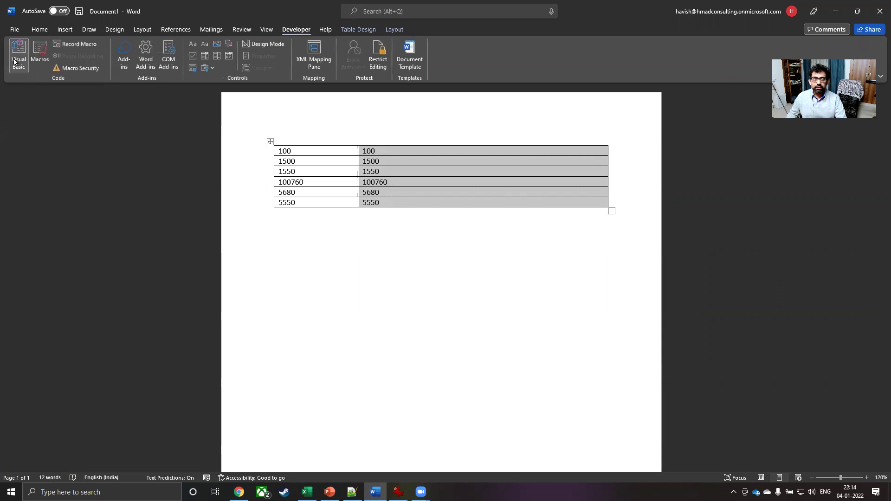
Run the ConvertNumberToWord macro from the Macros dialog on 100 and 1500.
click(40, 53)
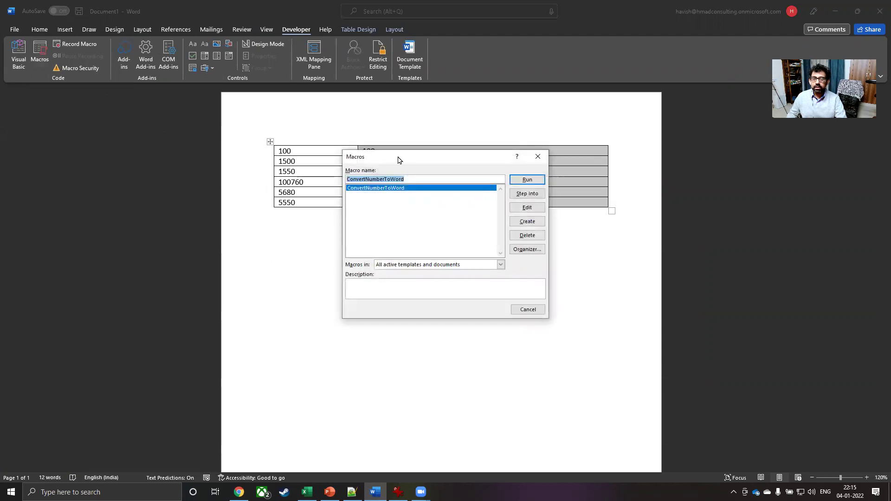
drag(398, 160, 667, 193)
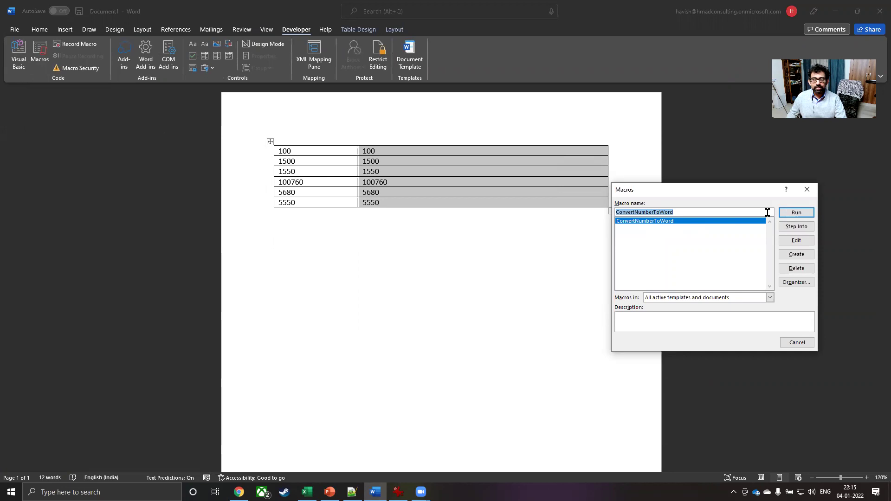
click(792, 216)
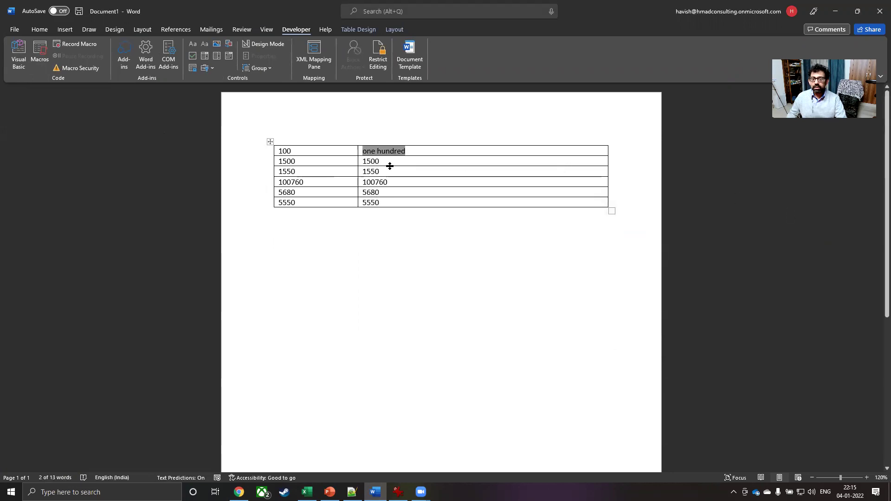
double_click(371, 159)
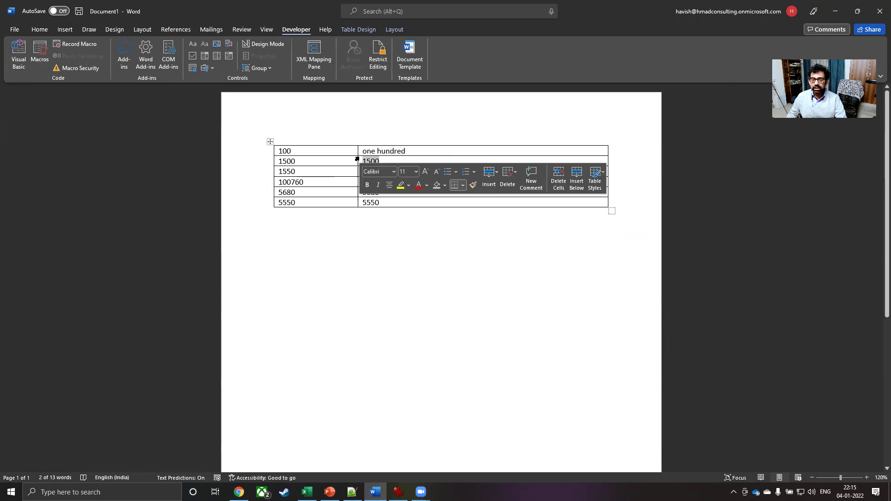
click(39, 53)
click(796, 213)
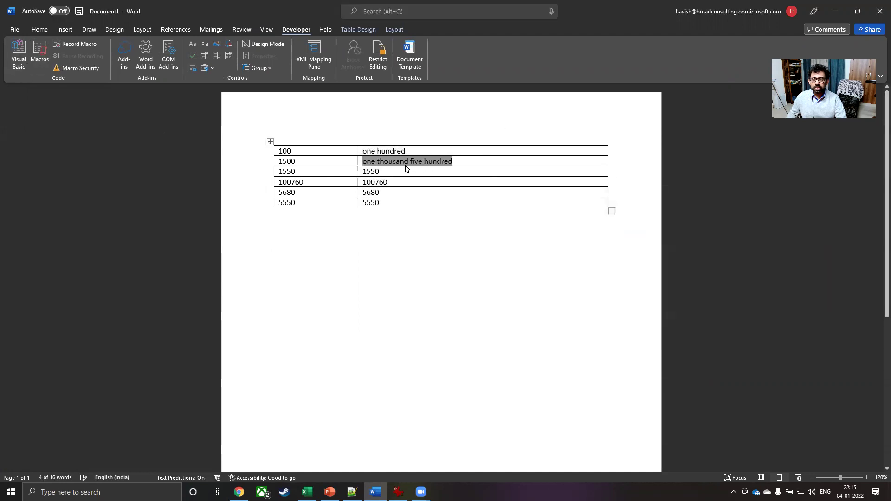
Convert 1550, 100760 and 5680 to words with the same macro.
drag(381, 175, 371, 185)
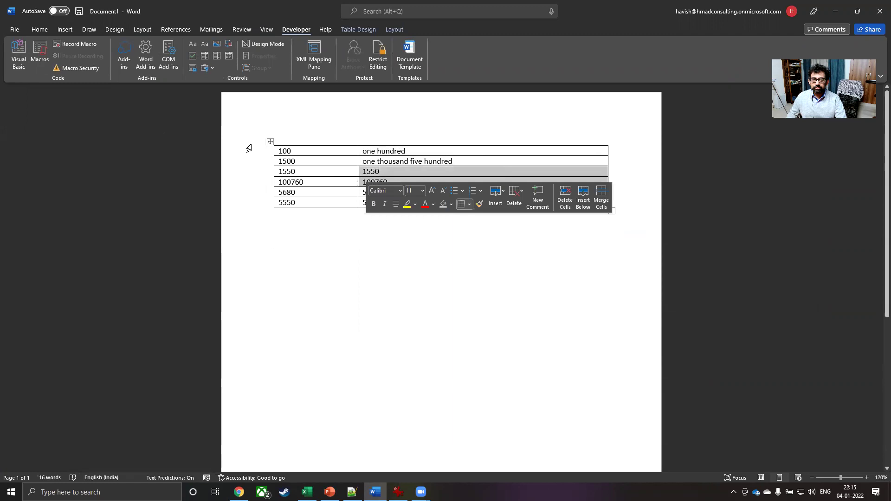
click(40, 55)
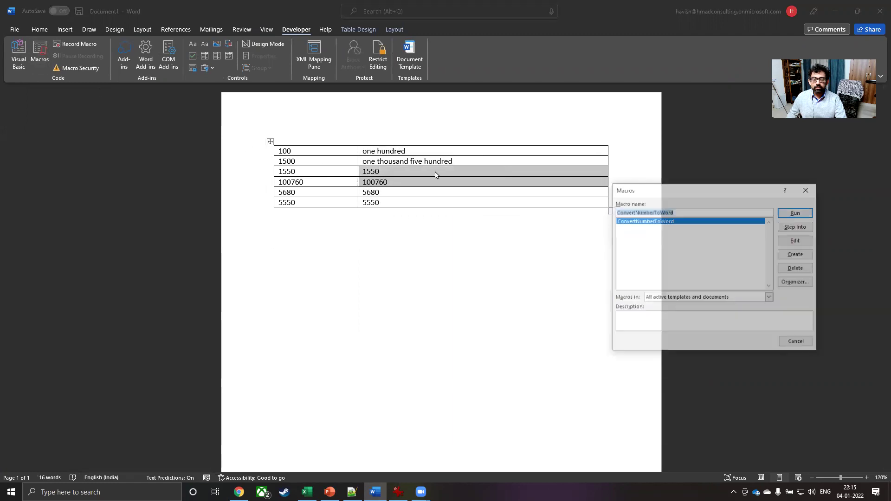
click(796, 213)
drag(390, 182, 362, 182)
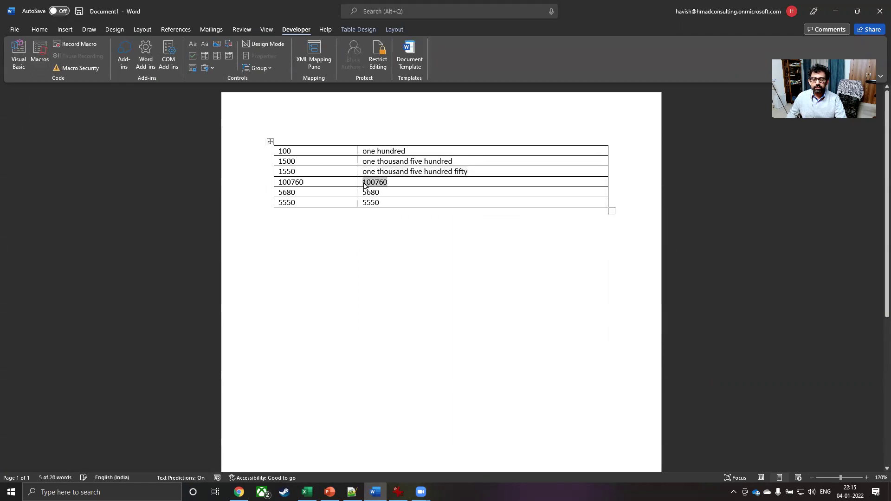
click(40, 56)
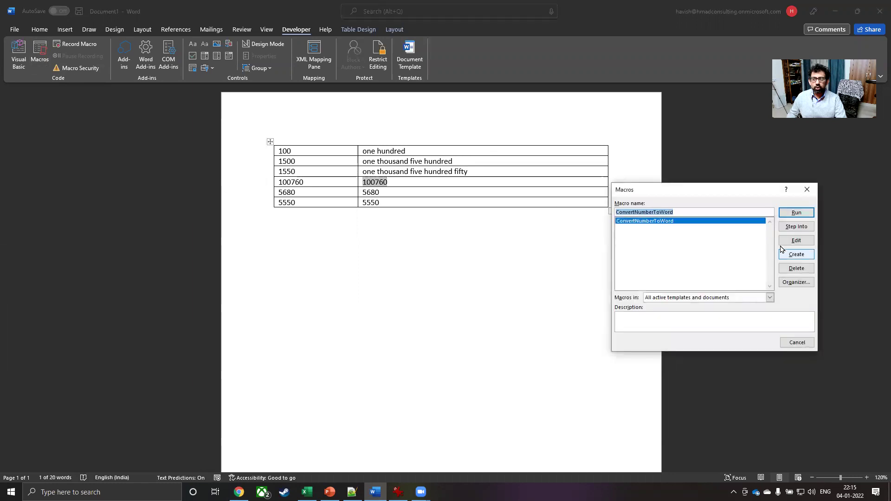
click(795, 213)
drag(397, 193, 362, 192)
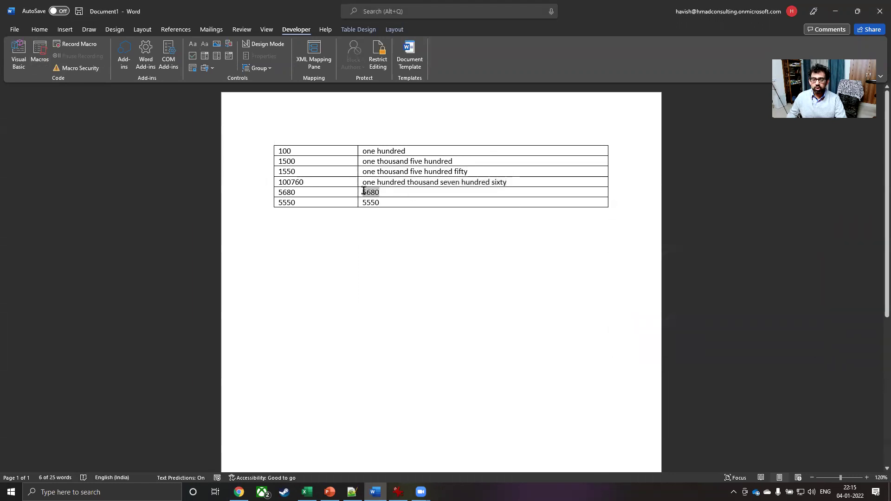
click(41, 58)
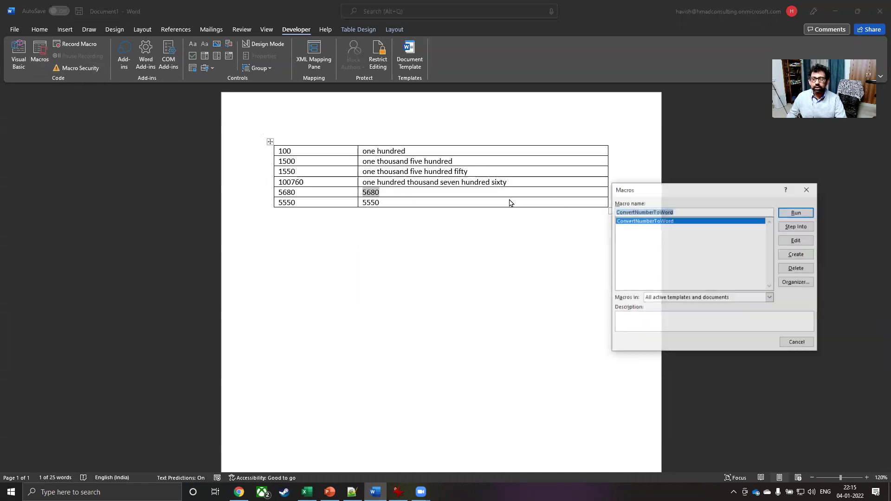
click(794, 216)
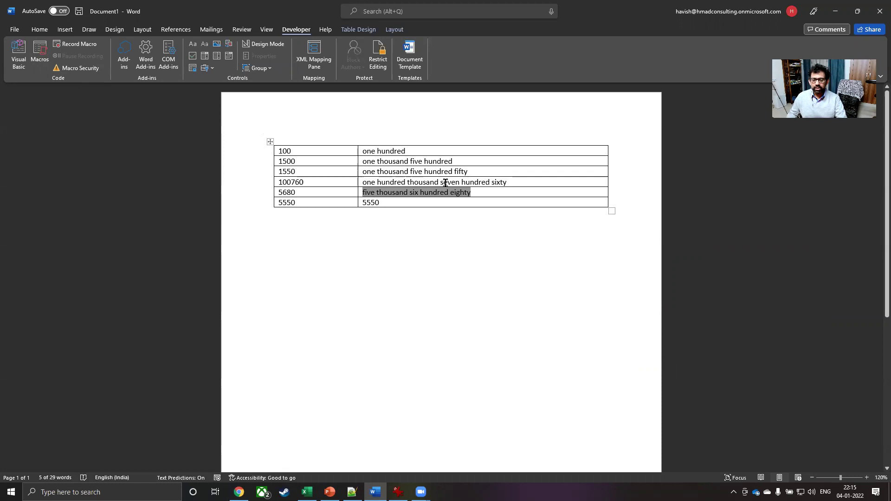
Undo the word conversions and go to the Quick Access Toolbar page of Word Options.
key(ctrl+z)
key(ctrl+z)
key(ctrl+z)
key(ctrl+z)
key(ctrl+z)
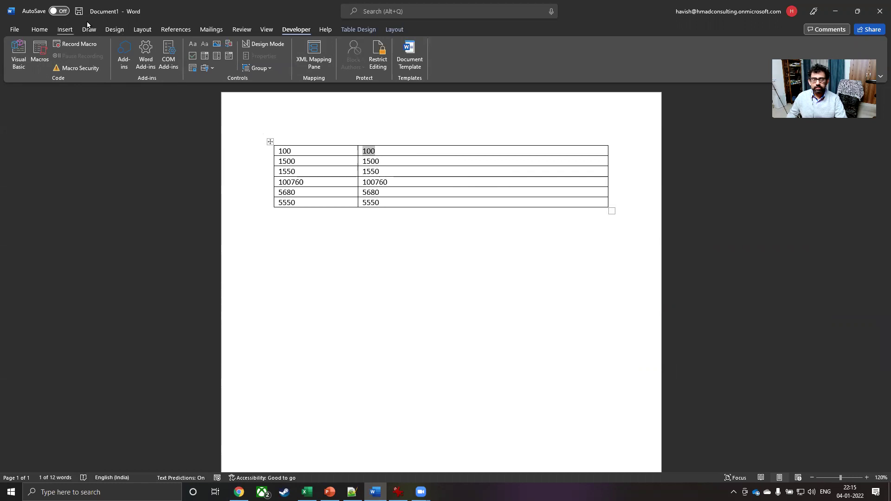
click(15, 34)
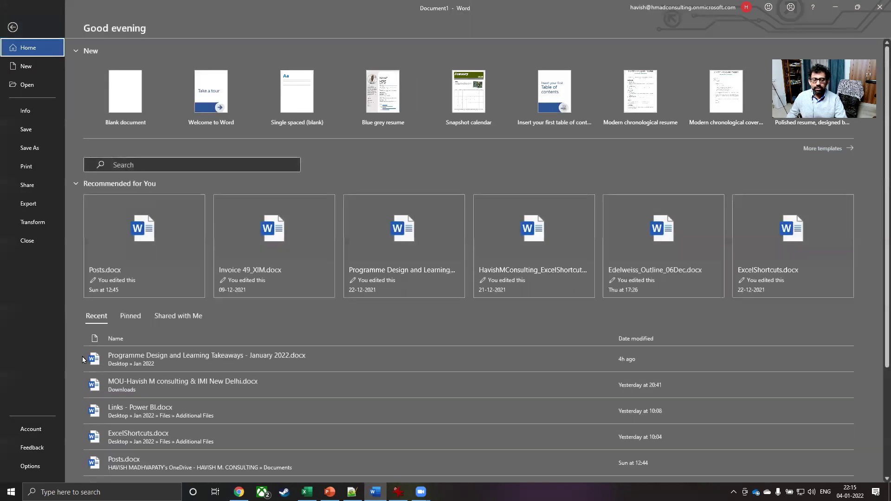
click(30, 465)
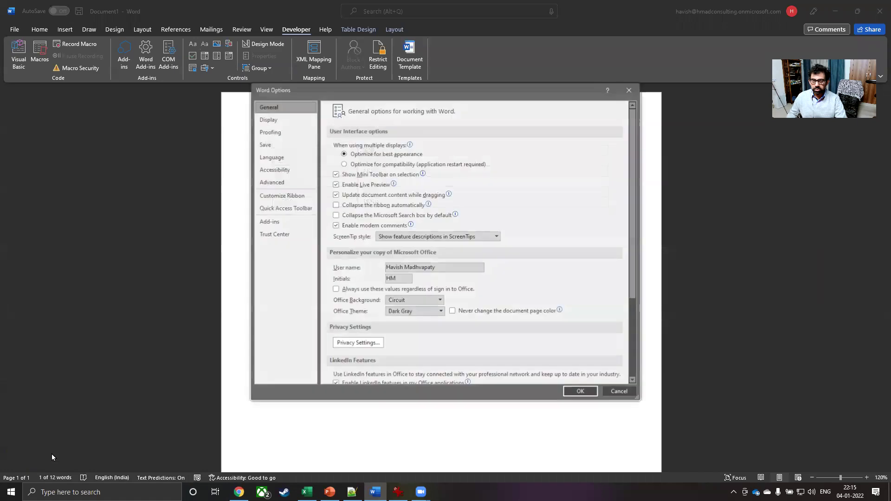
click(286, 209)
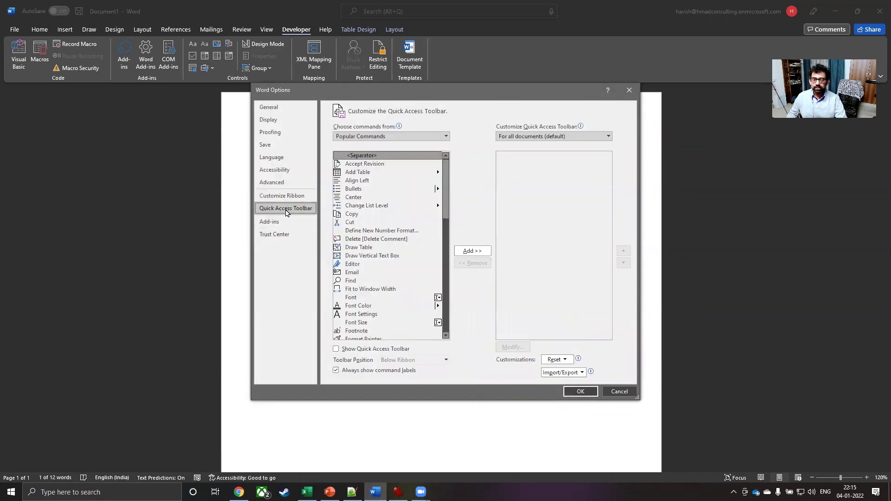
Add the ConvertNumberToWord macro to the Quick Access Toolbar and confirm with OK.
click(413, 136)
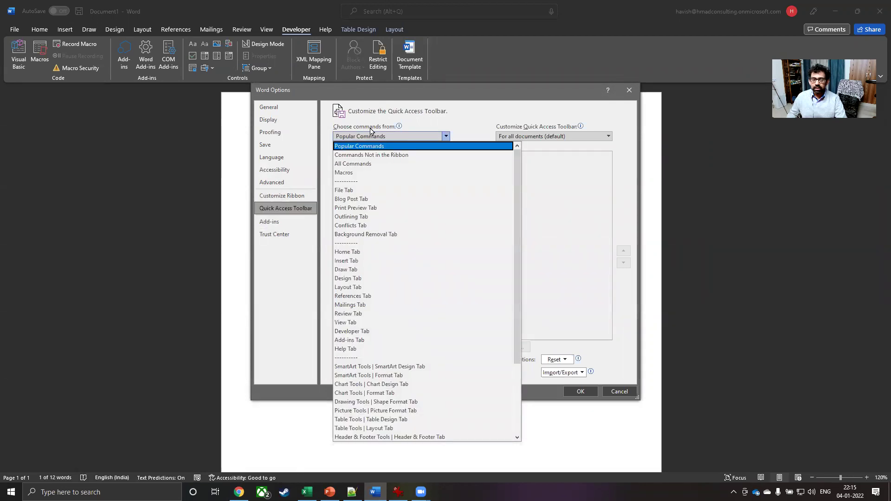
click(360, 173)
click(378, 164)
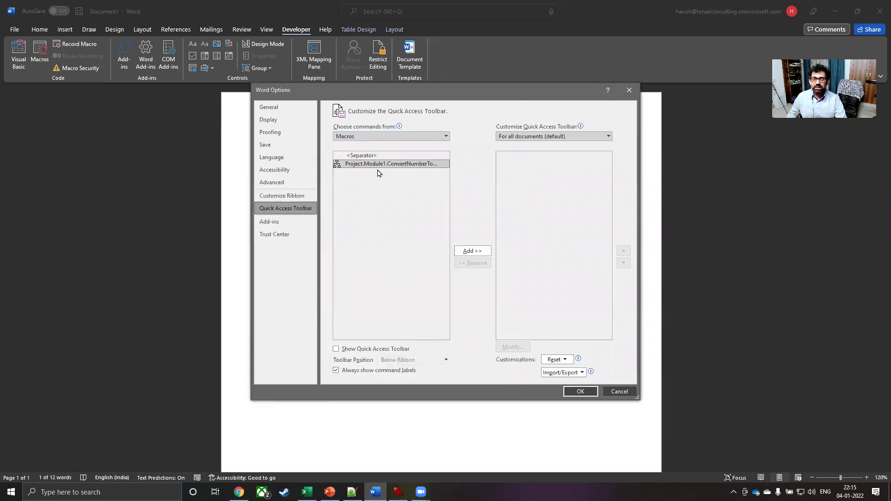
click(472, 251)
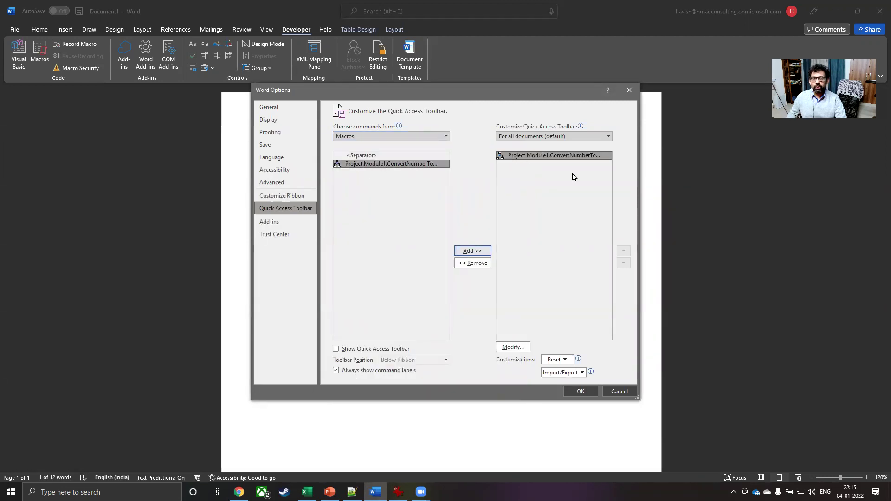
click(580, 393)
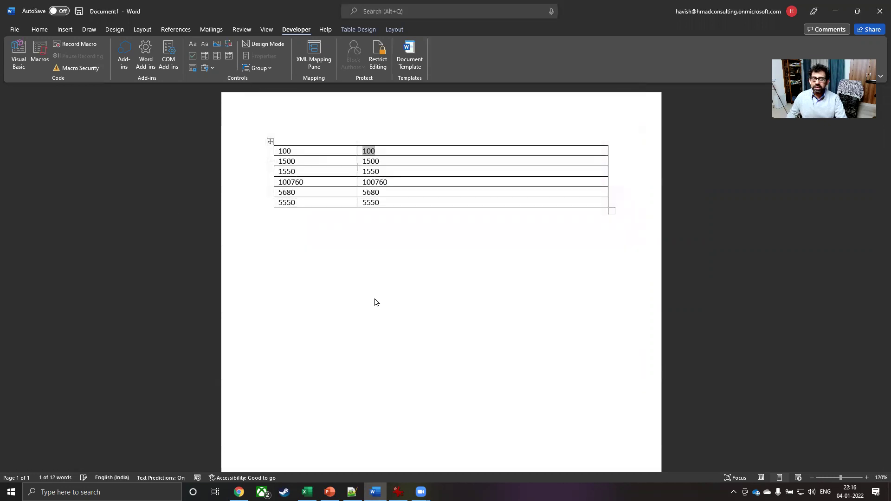
Show the Quick Access Toolbar below the ribbon, displaying the ConvertNumberToWord button.
mouse_move(191, 215)
mouse_down()
mouse_move(103, 66)
mouse_move(118, 92)
mouse_move(155, 64)
mouse_move(148, 69)
mouse_move(88, 17)
mouse_move(110, 15)
mouse_up()
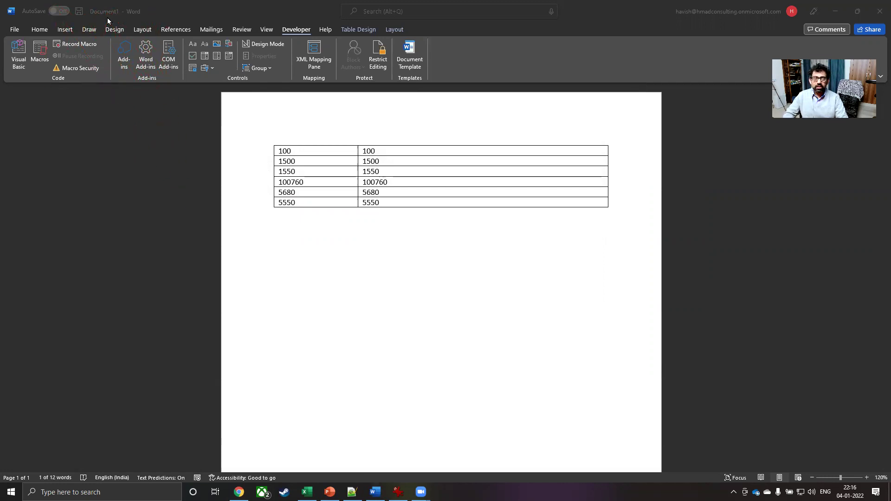
click(130, 16)
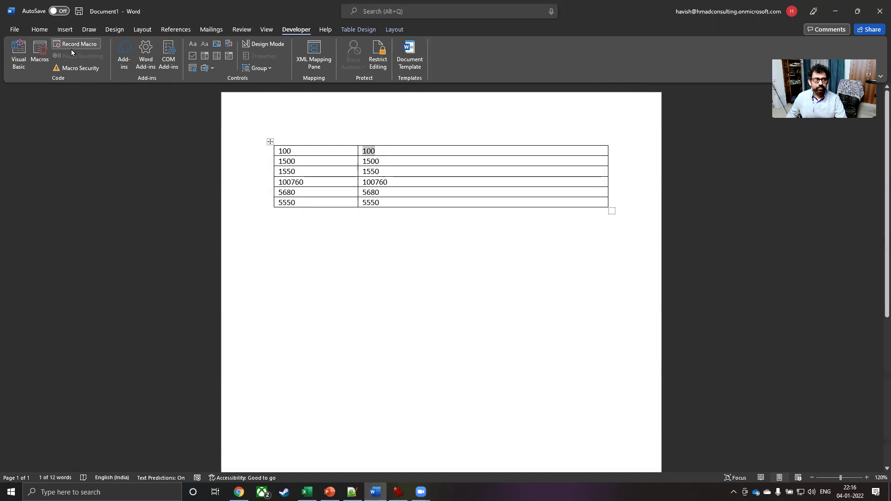
right_click(449, 31)
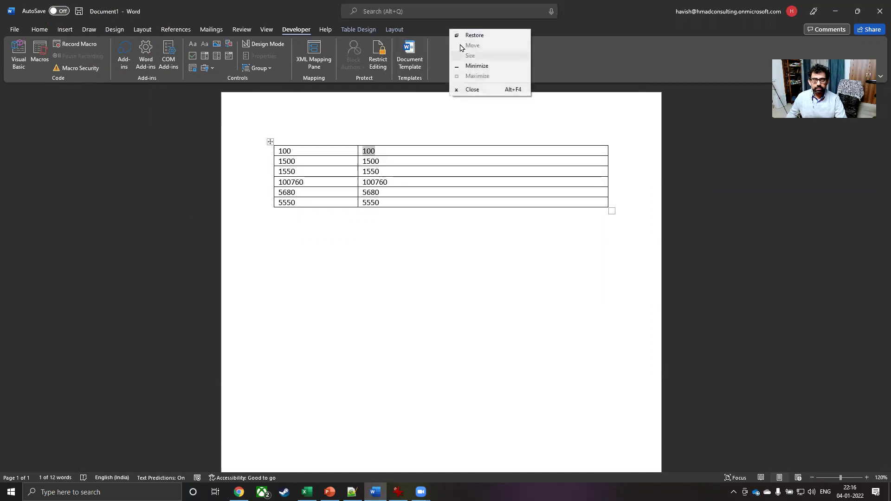
click(556, 85)
right_click(530, 61)
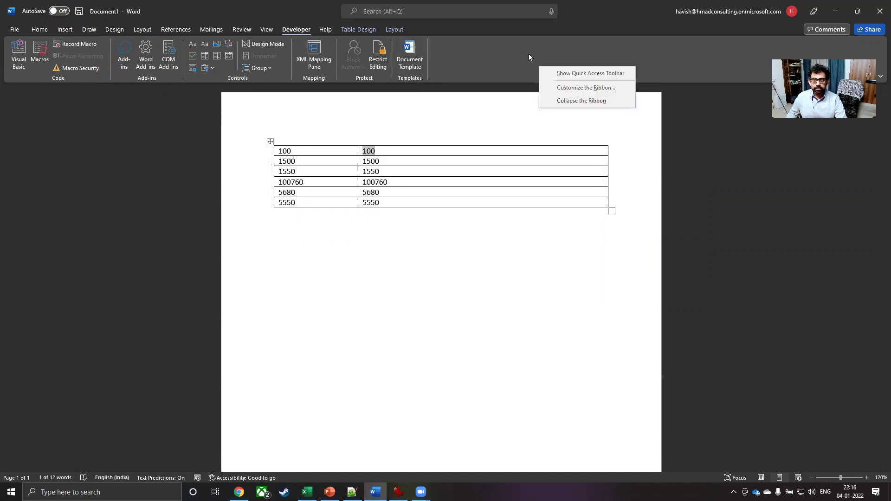
click(553, 72)
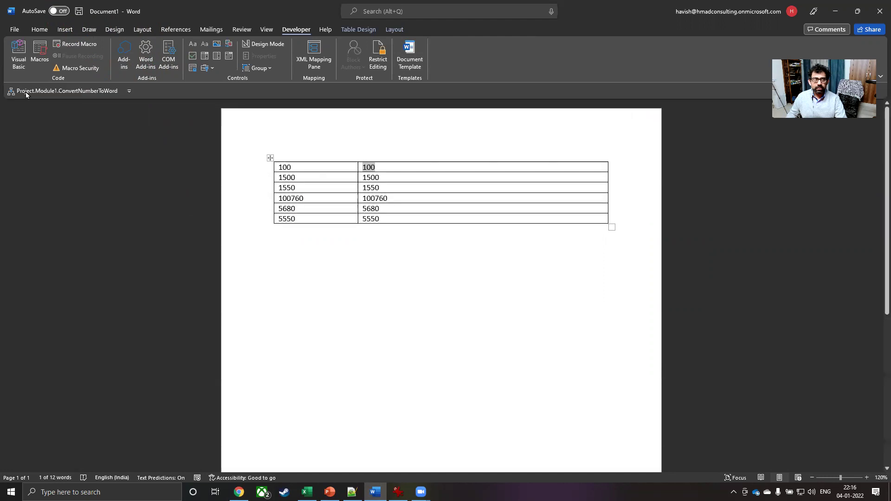
click(91, 92)
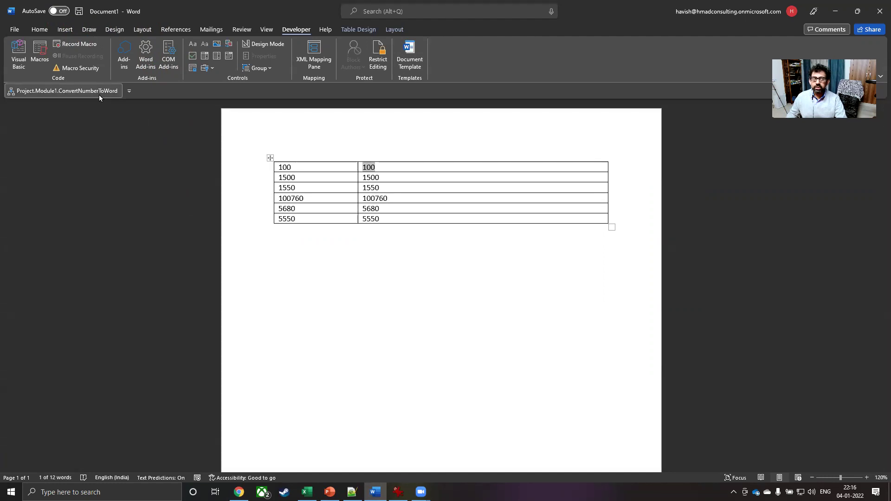
Convert all six column-two numbers, 100 through 5550, to words with the toolbar macro button.
click(100, 96)
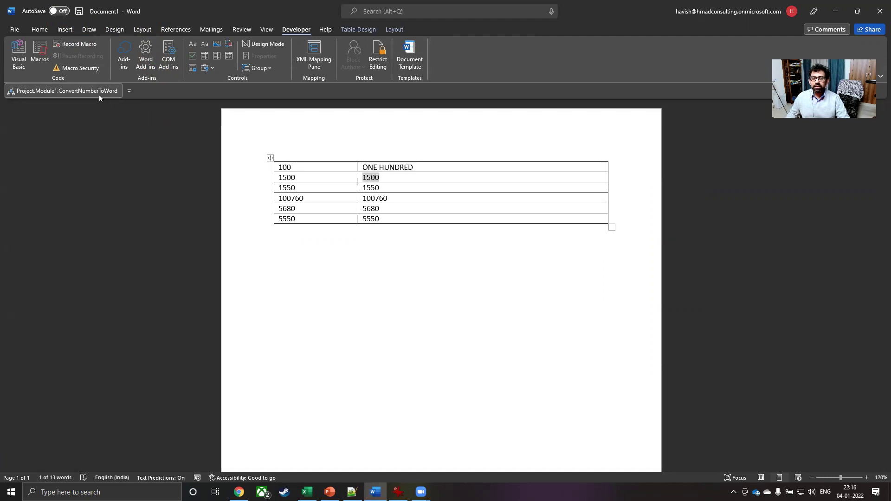
click(100, 96)
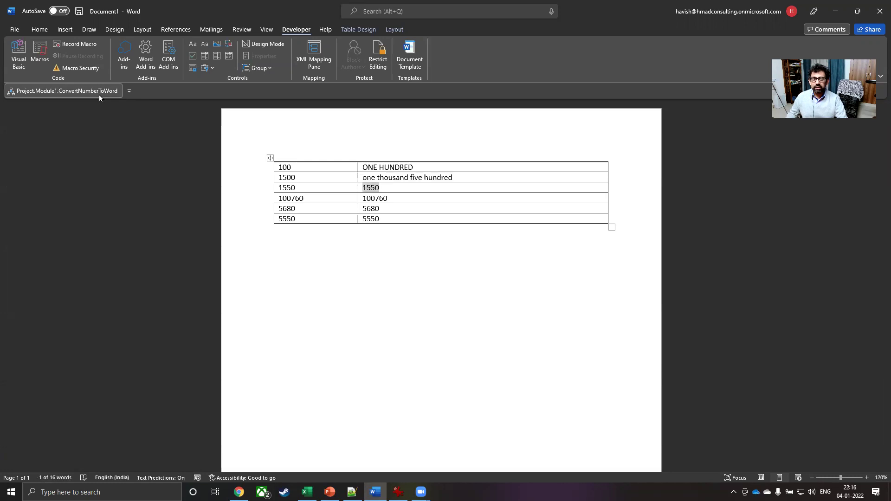
click(100, 96)
click(99, 95)
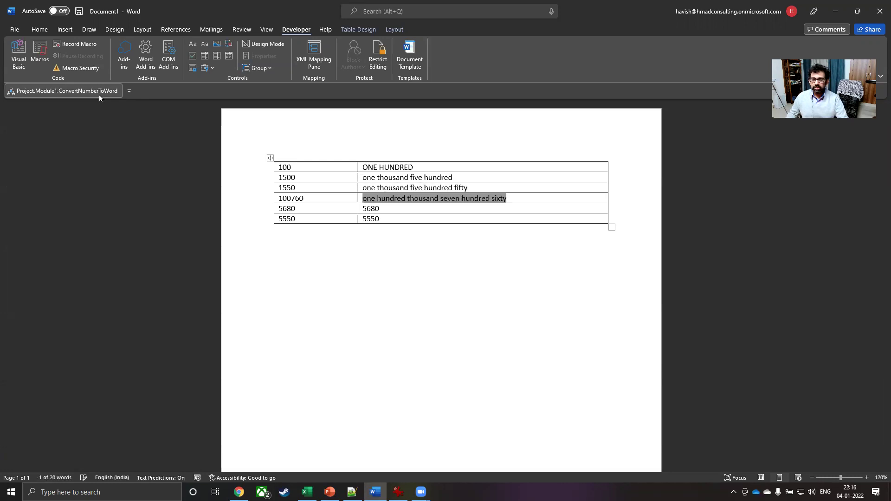
click(99, 95)
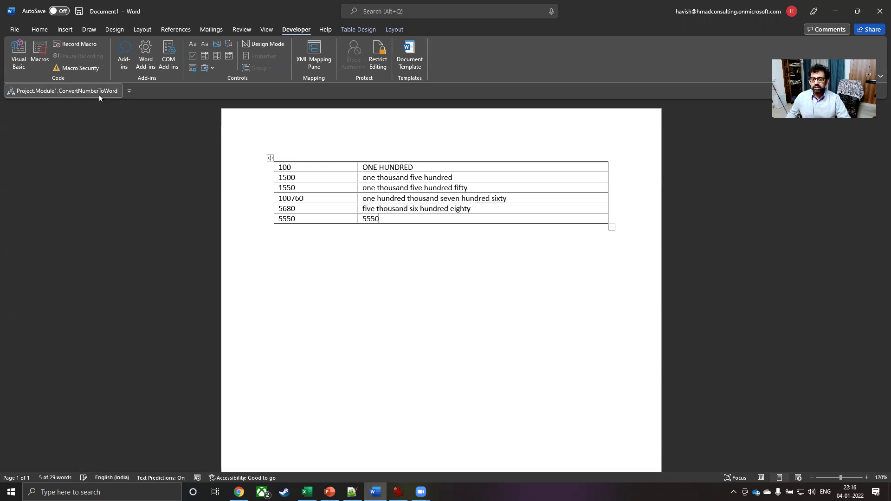
click(99, 96)
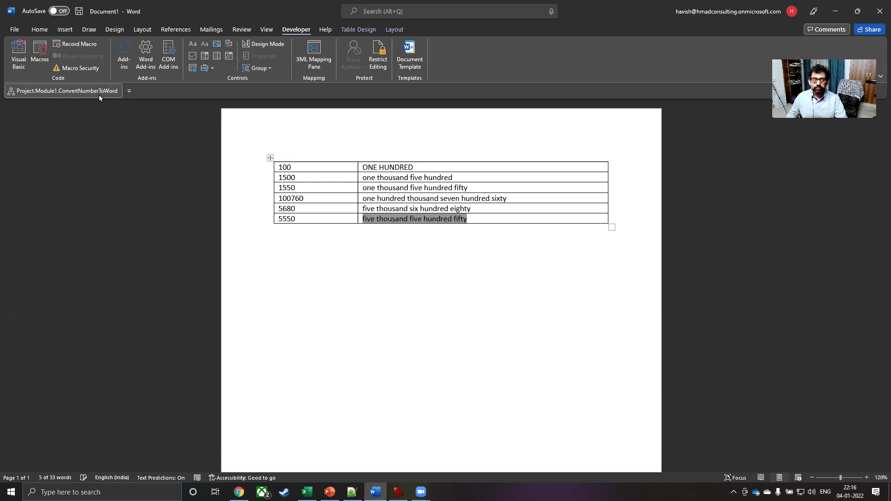